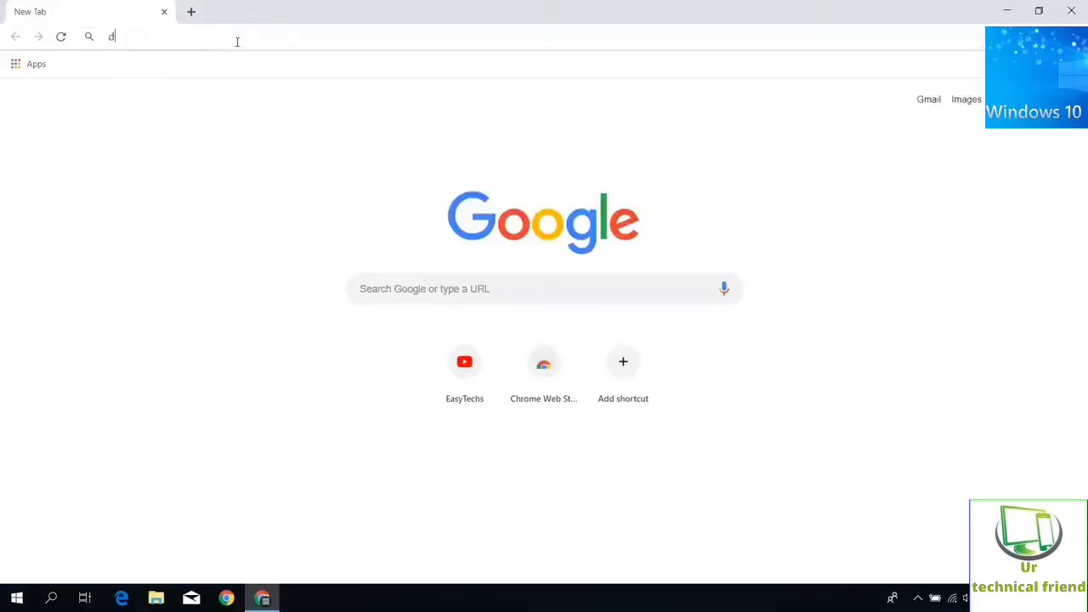
- Search Google for "download windows 10" and open Microsoft's Windows 10 download page from the results
{"action": "type", "text": "ownlo"}
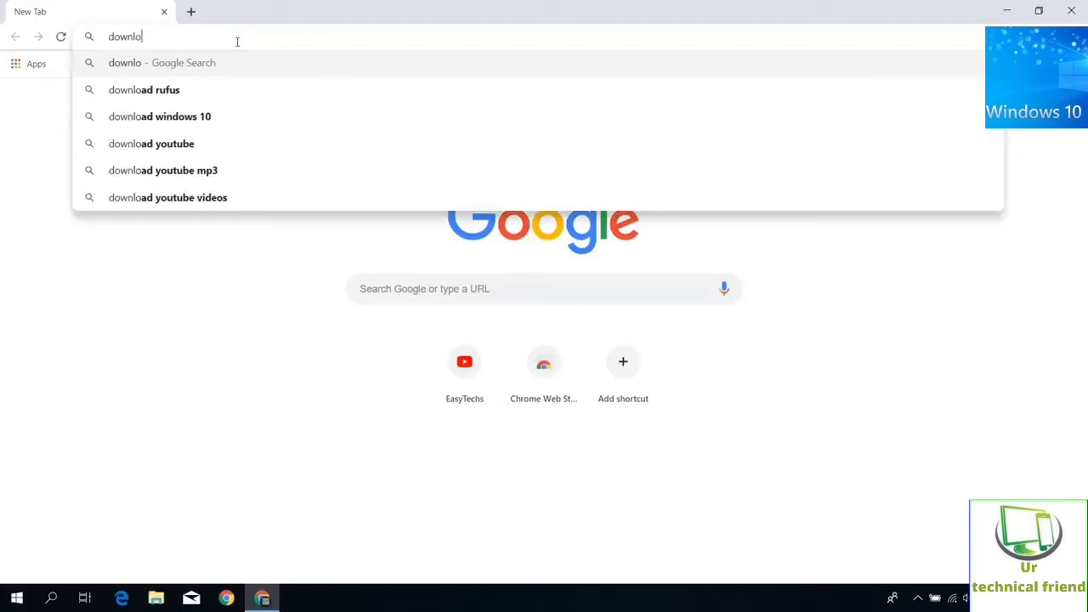
{"action": "type", "text": "ad windows 10"}
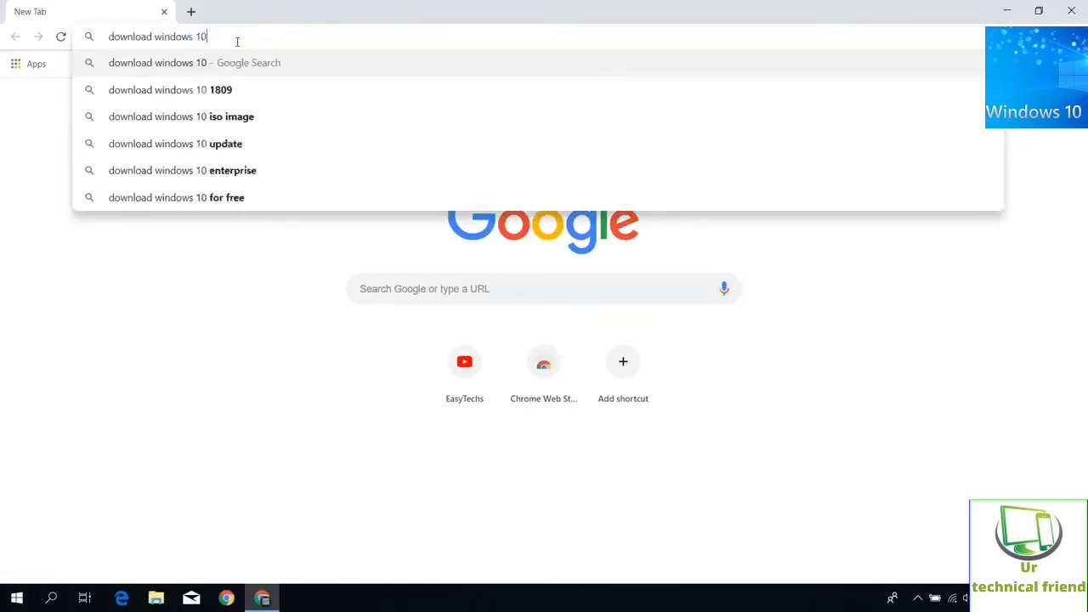
{"action": "key", "text": "Return"}
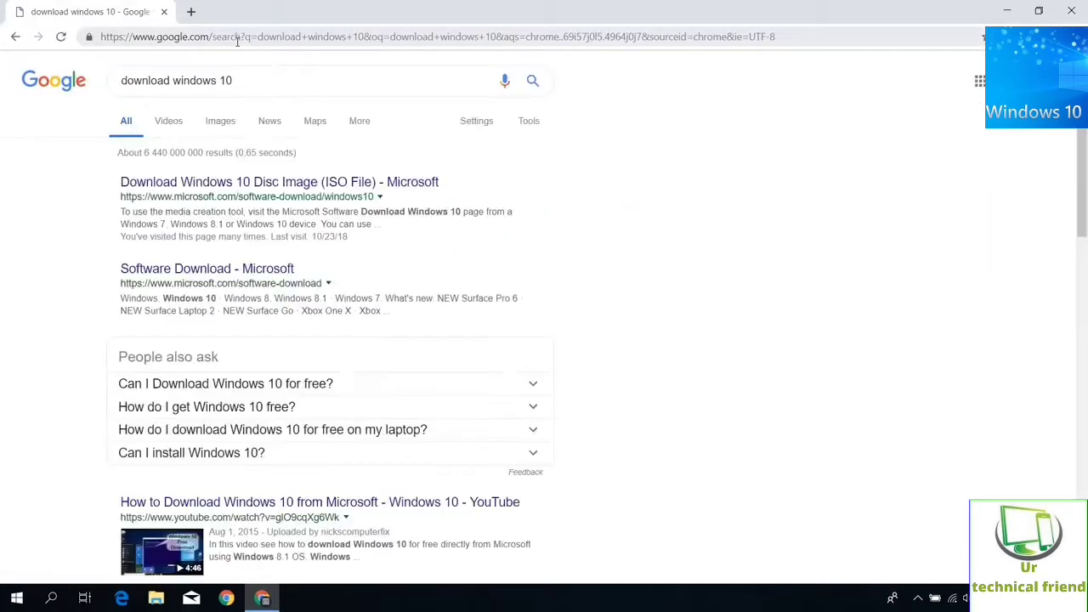
{"action": "left_click", "coordinate": [194, 185]}
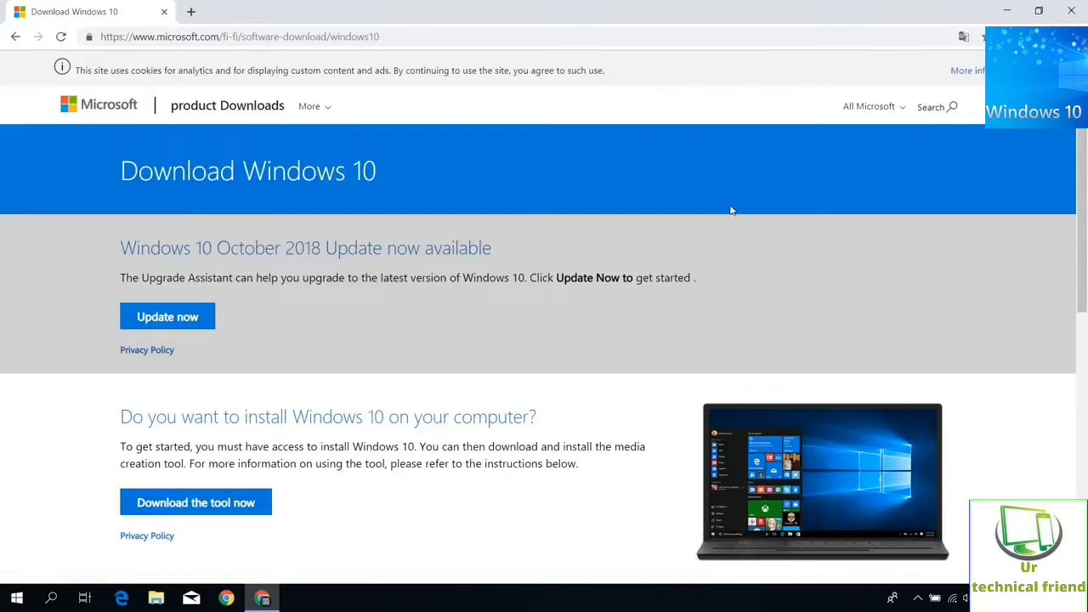
- Download and launch the Windows 10 media creation tool, accepting its license terms
{"action": "scroll", "coordinate": [575, 338], "scroll_direction": "down", "scroll_amount": 2}
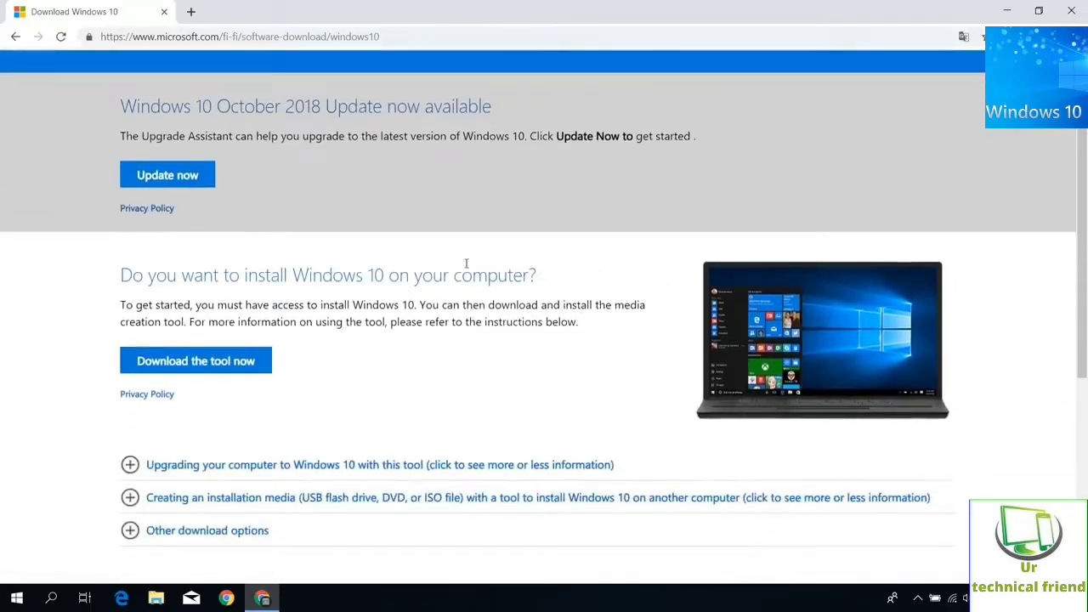
{"action": "left_click", "coordinate": [195, 370]}
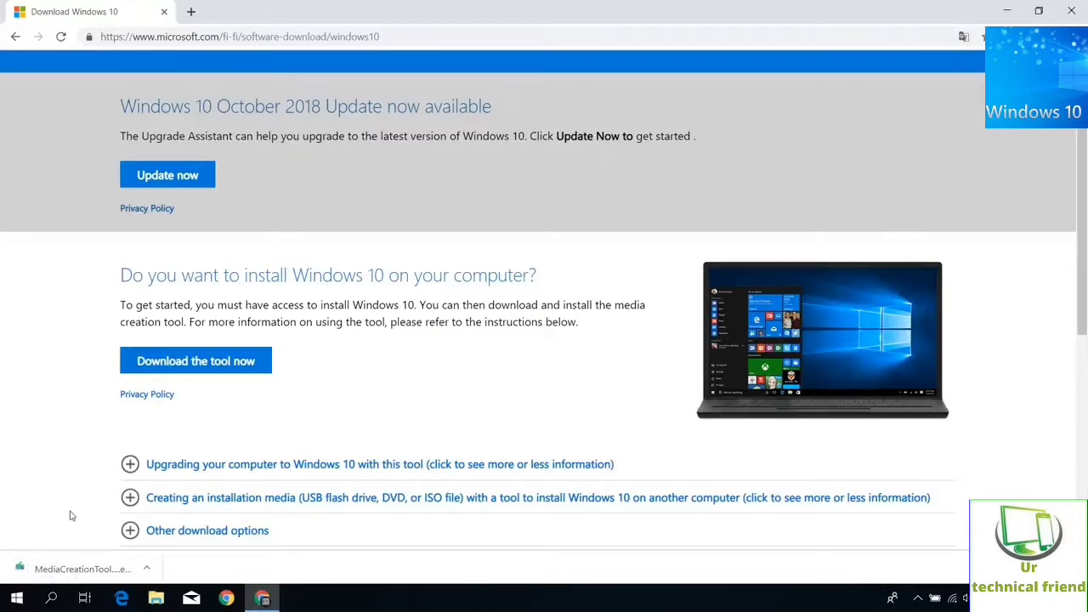
{"action": "left_click", "coordinate": [80, 573]}
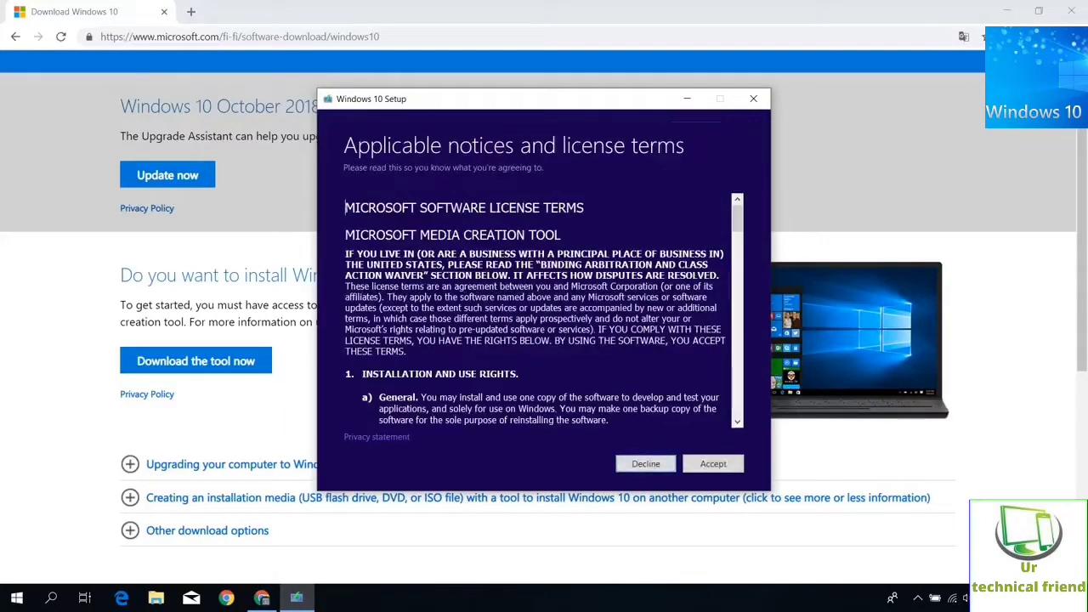
{"action": "left_click", "coordinate": [706, 466]}
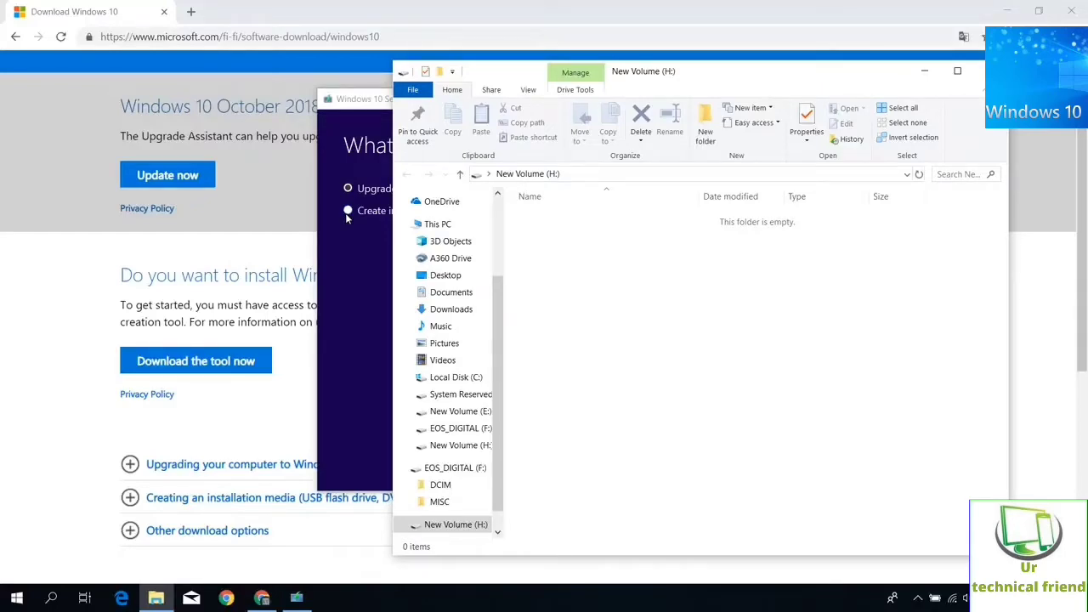
- Close the empty USB drive's folder window and choose to create installation media for another PC in Windows 10 Setup
{"action": "left_click", "coordinate": [987, 71]}
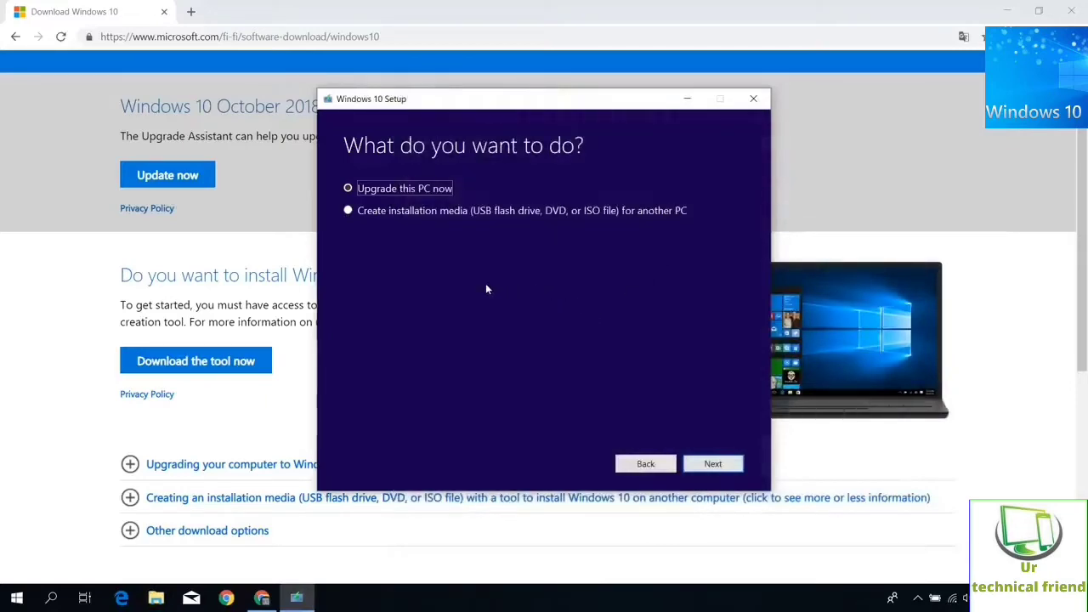
{"action": "left_click", "coordinate": [349, 213]}
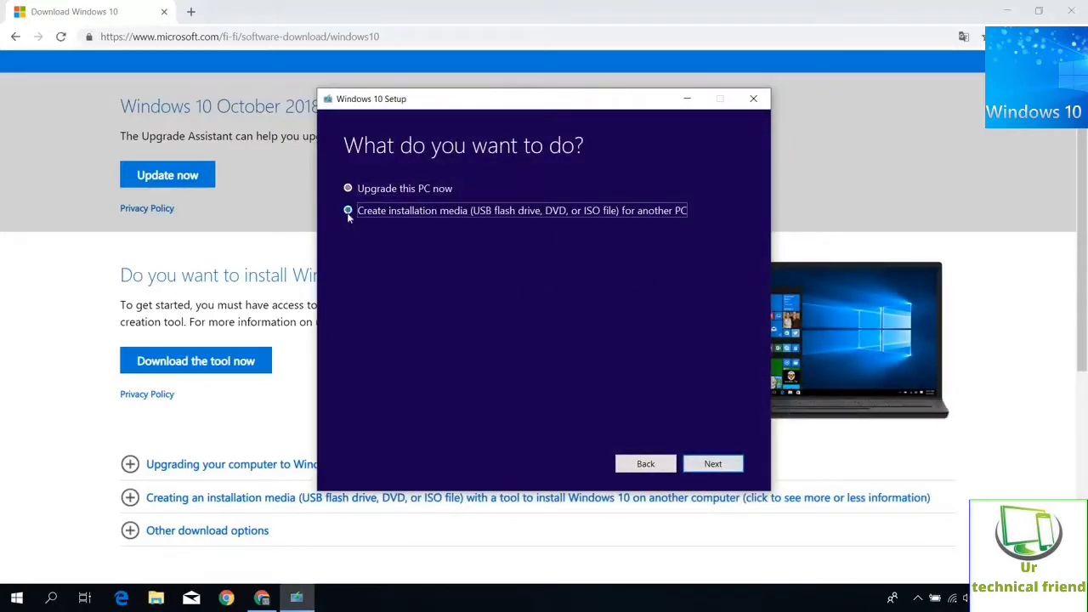
{"action": "left_click", "coordinate": [706, 469]}
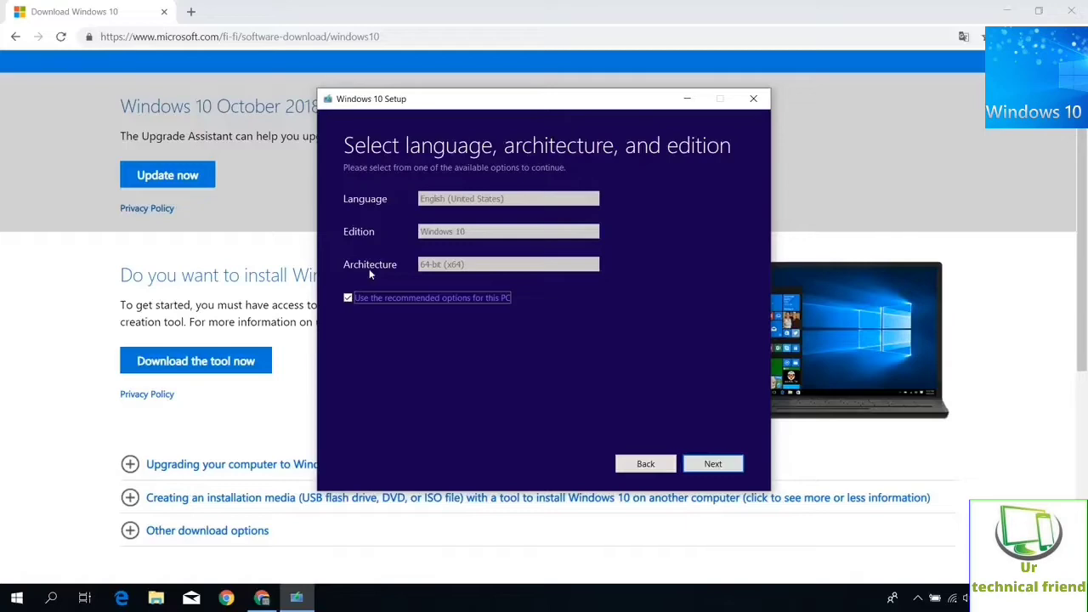
- Turn off the recommended options for this PC and set the architecture to Both, continuing to the media choice
{"action": "left_click", "coordinate": [348, 299]}
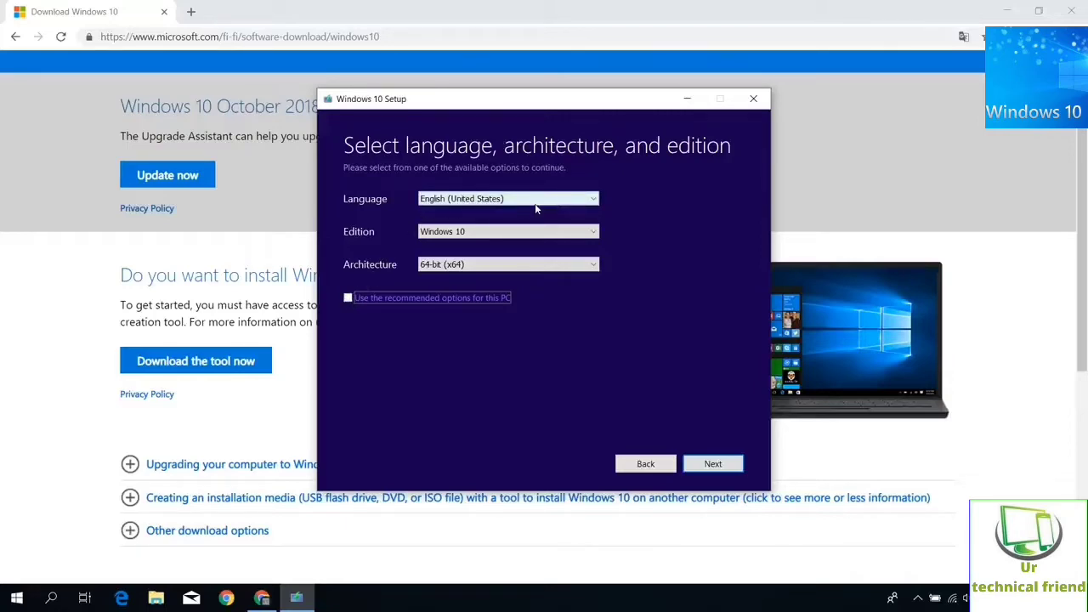
{"action": "left_click", "coordinate": [533, 264]}
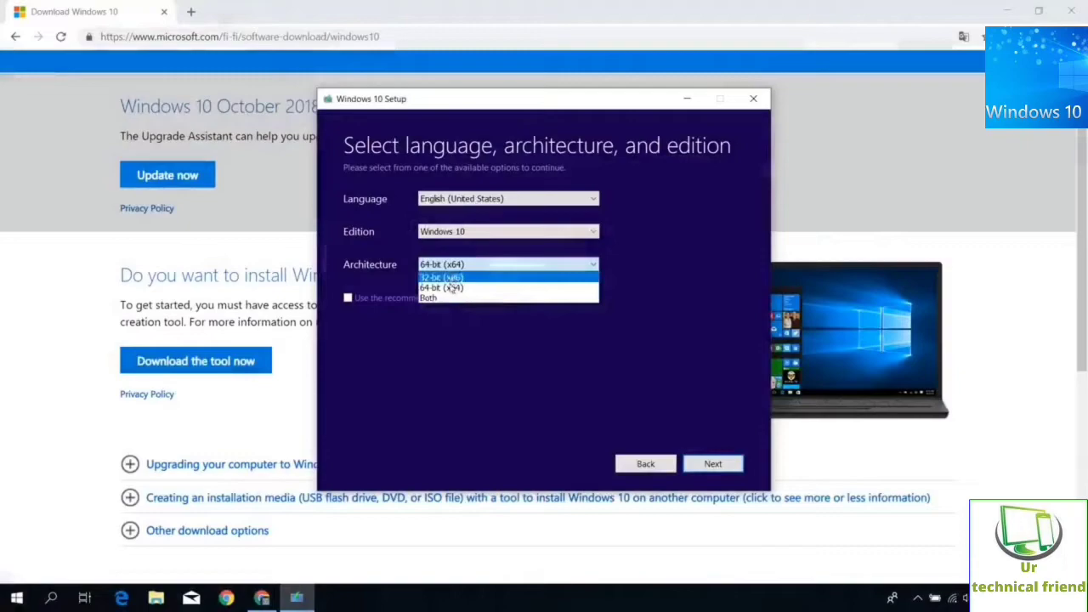
{"action": "left_click", "coordinate": [436, 298]}
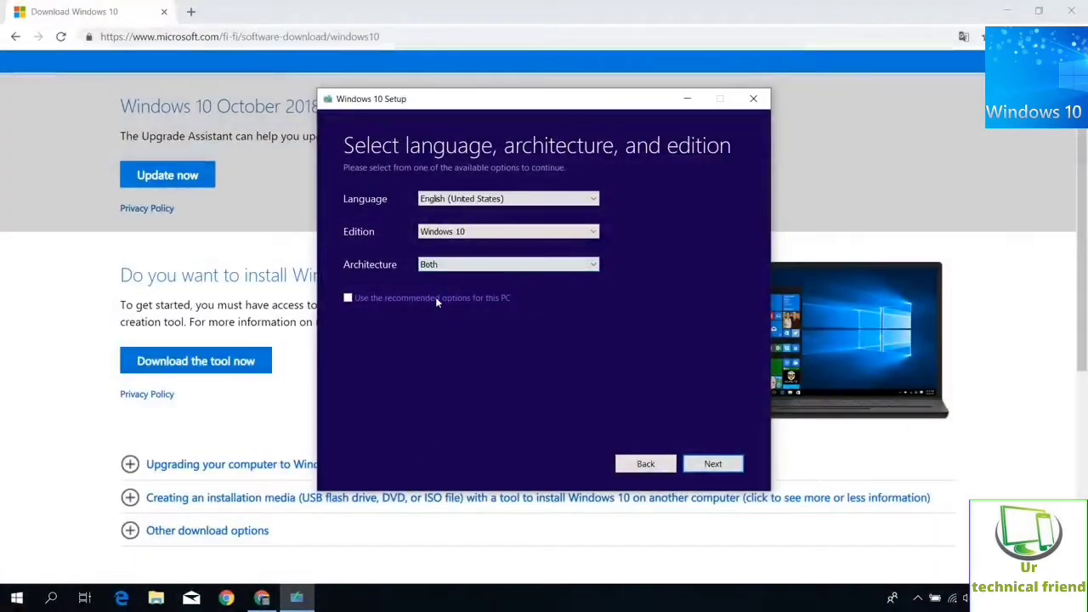
{"action": "left_click", "coordinate": [712, 464]}
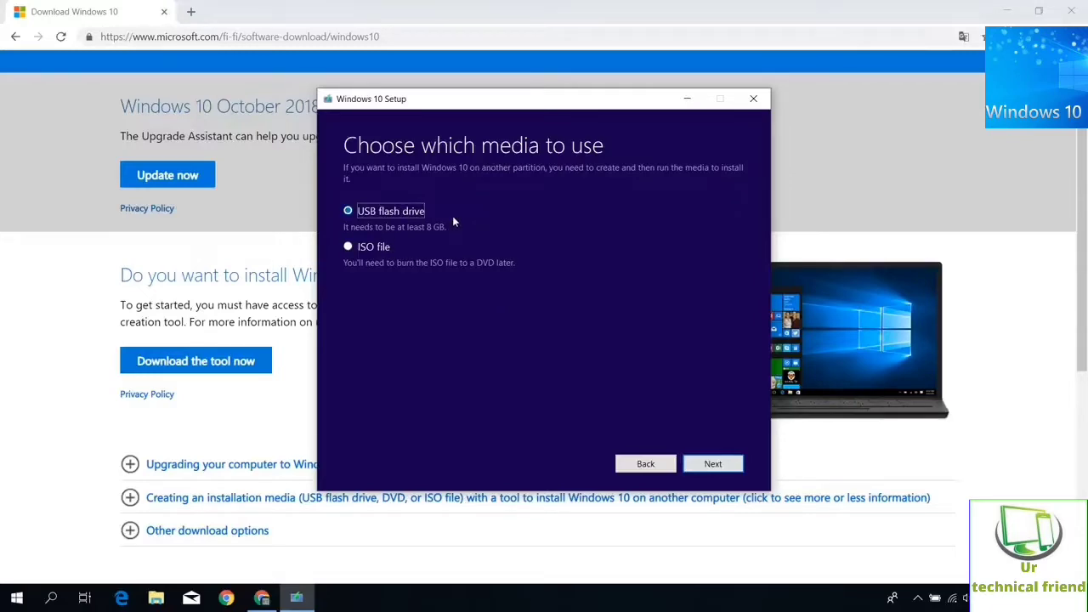
- Create the installation media on a USB flash drive, using removable drive H: as the target
{"action": "left_click", "coordinate": [713, 463]}
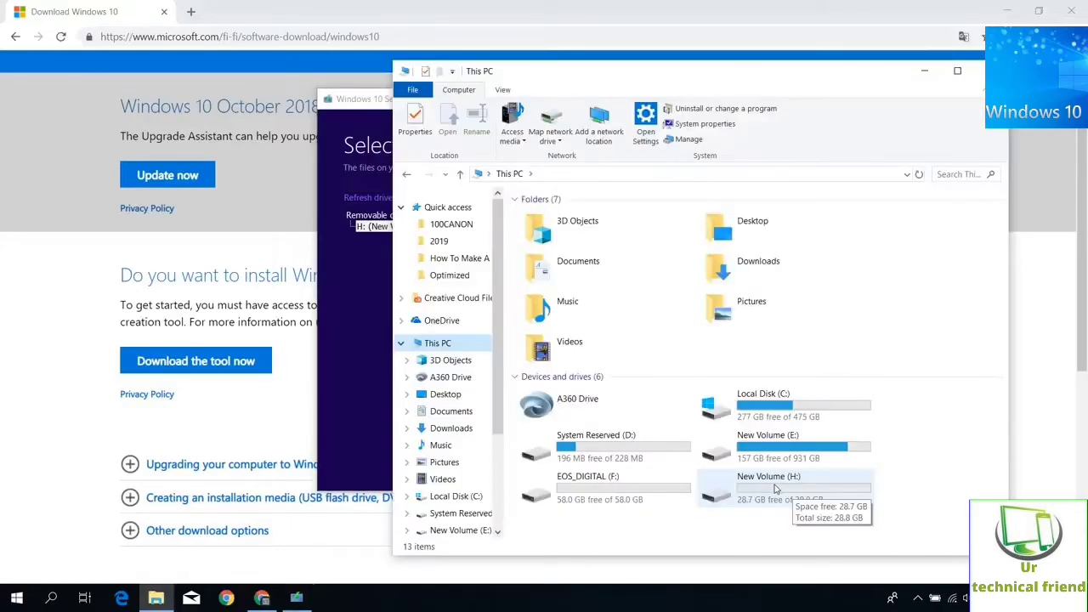
{"action": "left_click", "coordinate": [362, 249]}
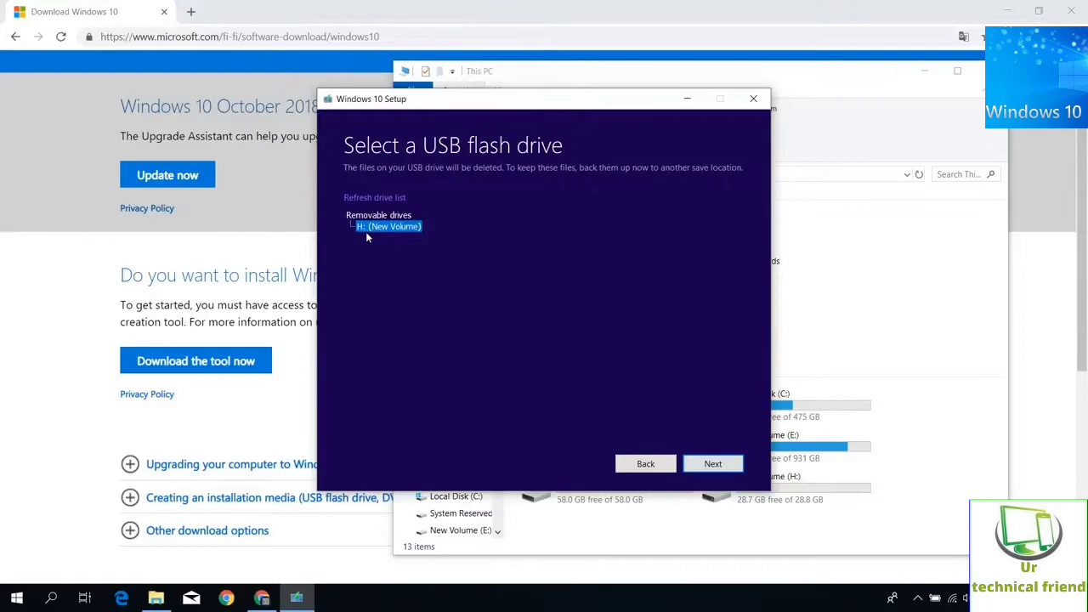
{"action": "left_click", "coordinate": [713, 464]}
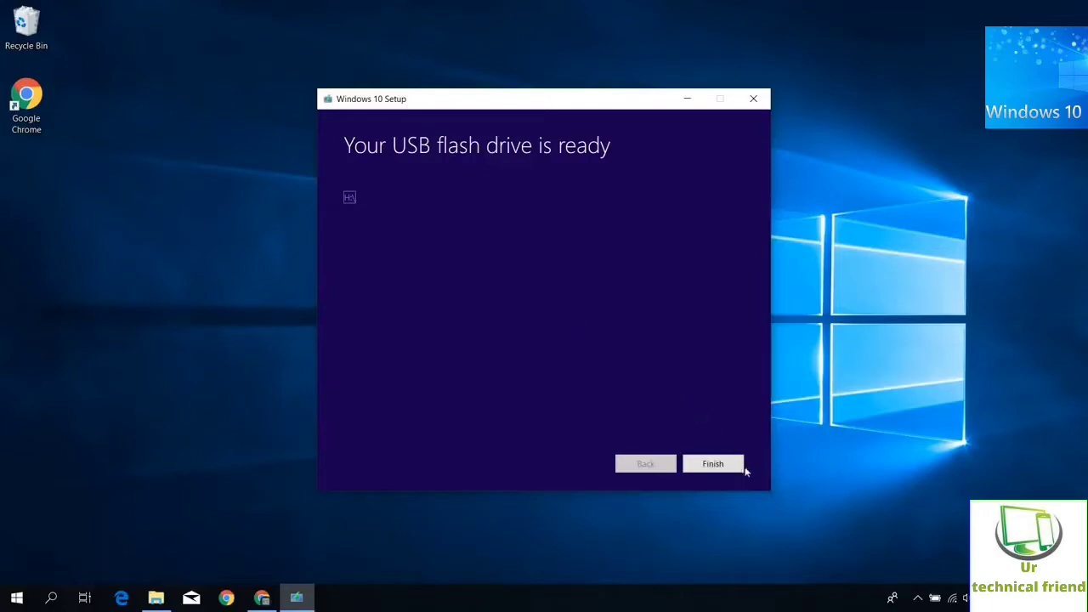
- Finish Windows 10 Setup and open the ESD-USB (H:) drive in File Explorer
{"action": "left_click", "coordinate": [717, 467]}
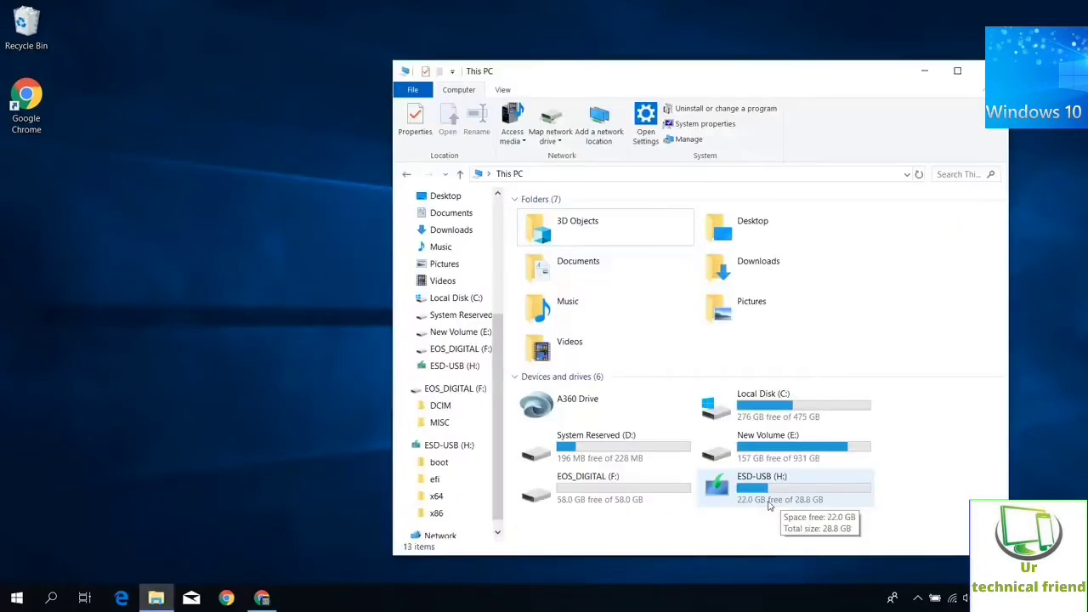
{"action": "double_click", "coordinate": [770, 505]}
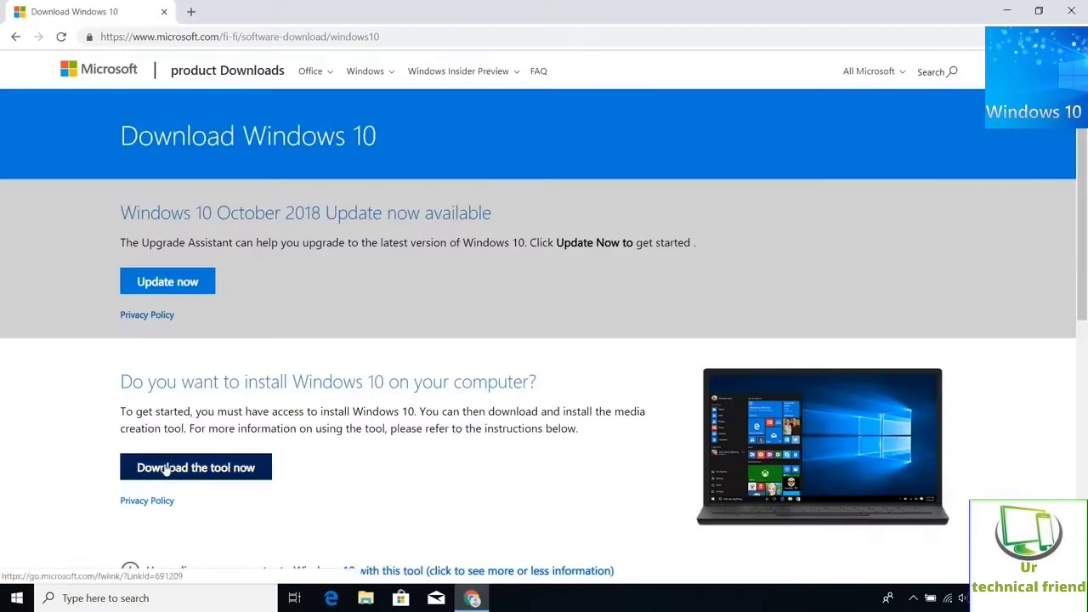
- Download the media creation tool again from the Microsoft page, run it and accept the license terms
{"action": "left_click", "coordinate": [196, 467]}
{"action": "left_click", "coordinate": [84, 569]}
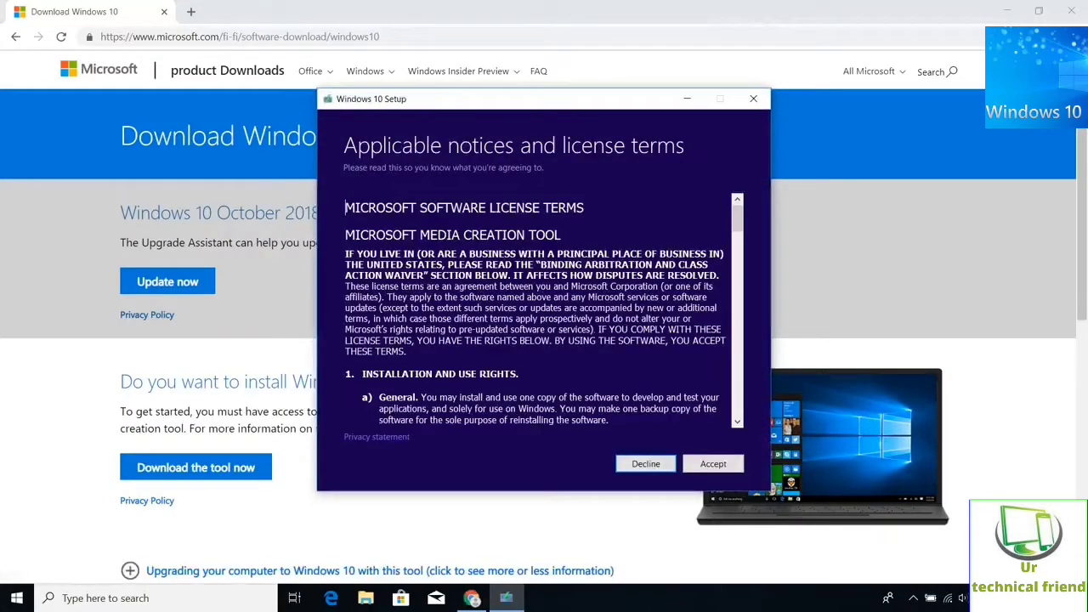
{"action": "left_click", "coordinate": [703, 462]}
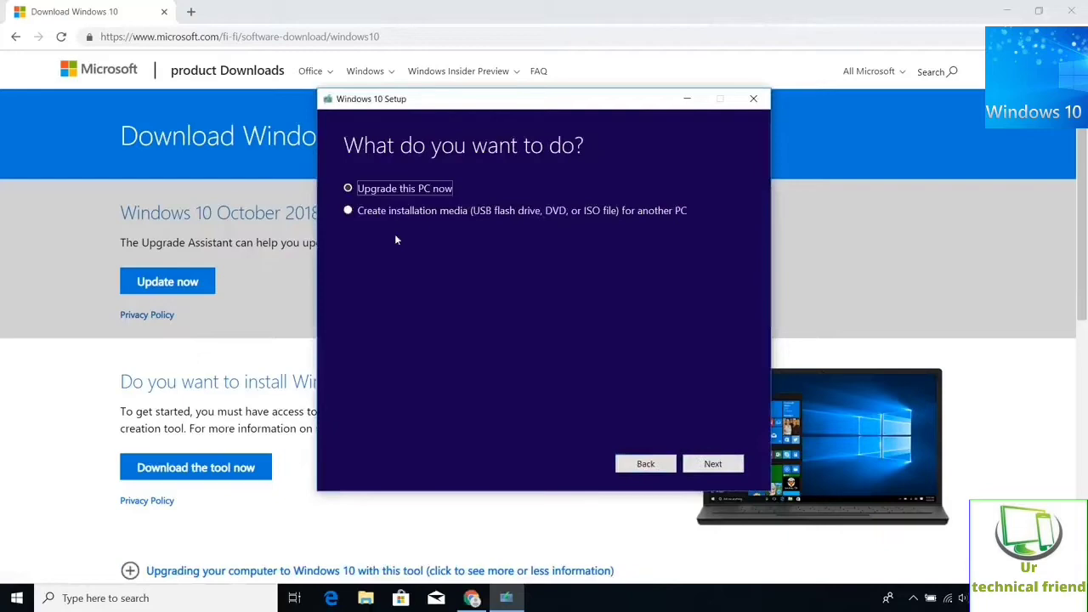
- Choose to create installation media for another PC, replacing the recommended options with the Both architecture setting
{"action": "left_click", "coordinate": [349, 212]}
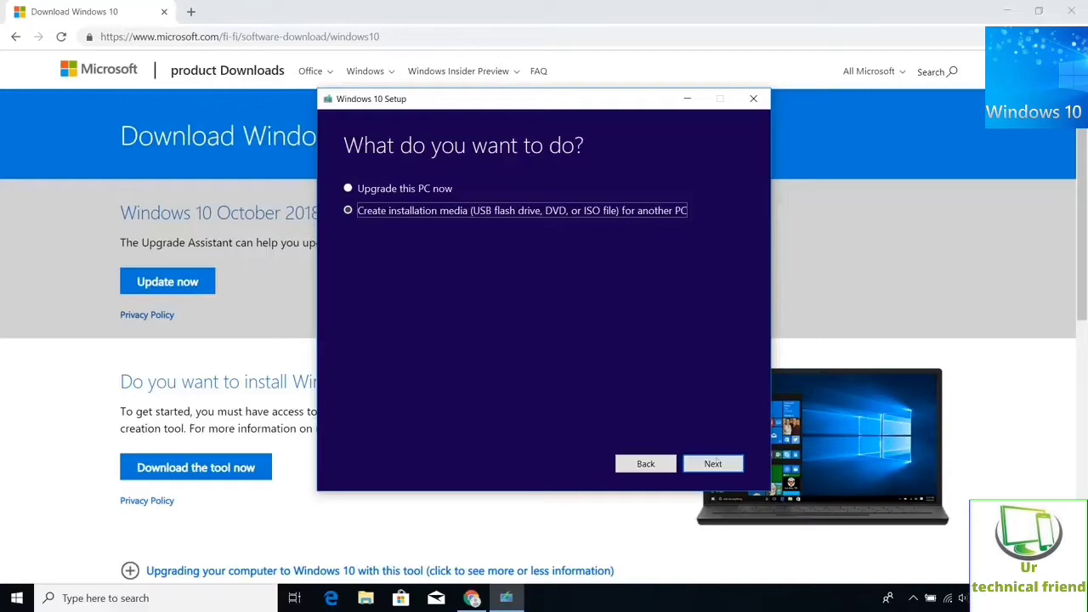
{"action": "left_click", "coordinate": [712, 464]}
{"action": "left_click", "coordinate": [348, 298]}
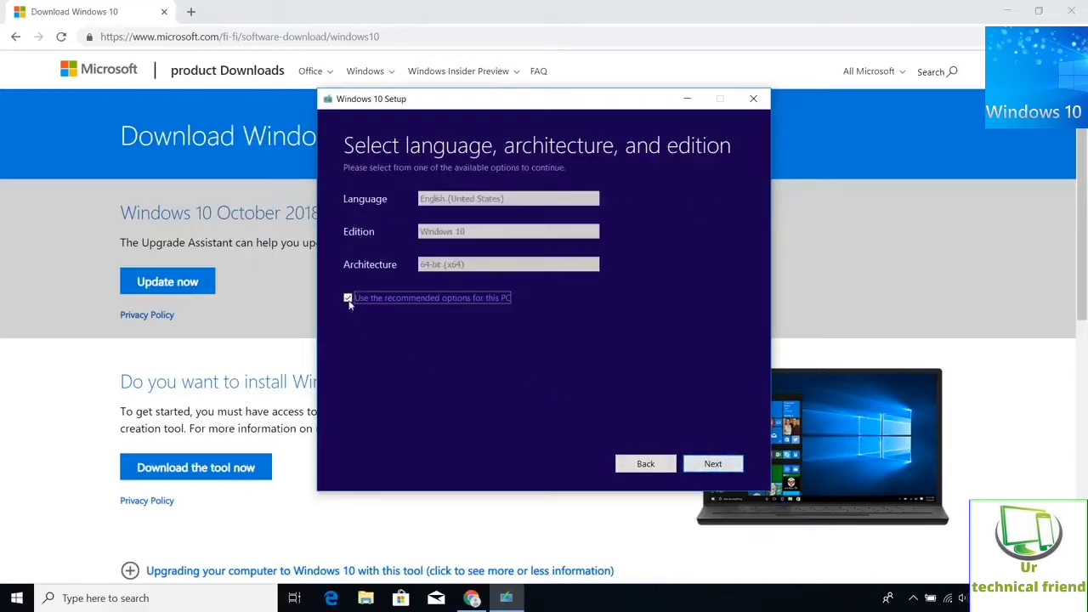
{"action": "left_click", "coordinate": [449, 268]}
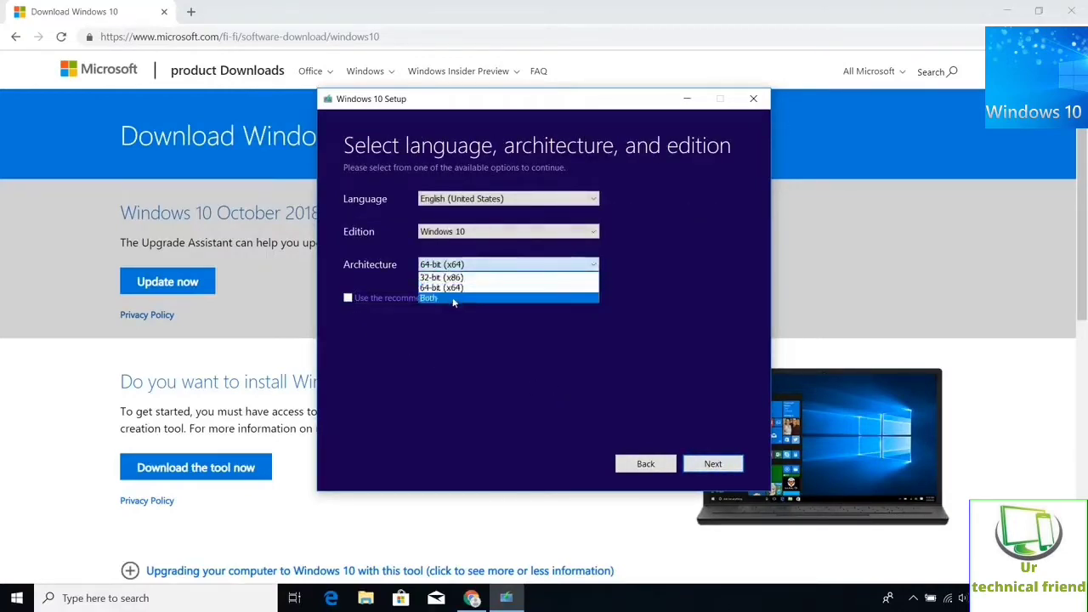
{"action": "left_click", "coordinate": [452, 297]}
{"action": "left_click", "coordinate": [707, 466]}
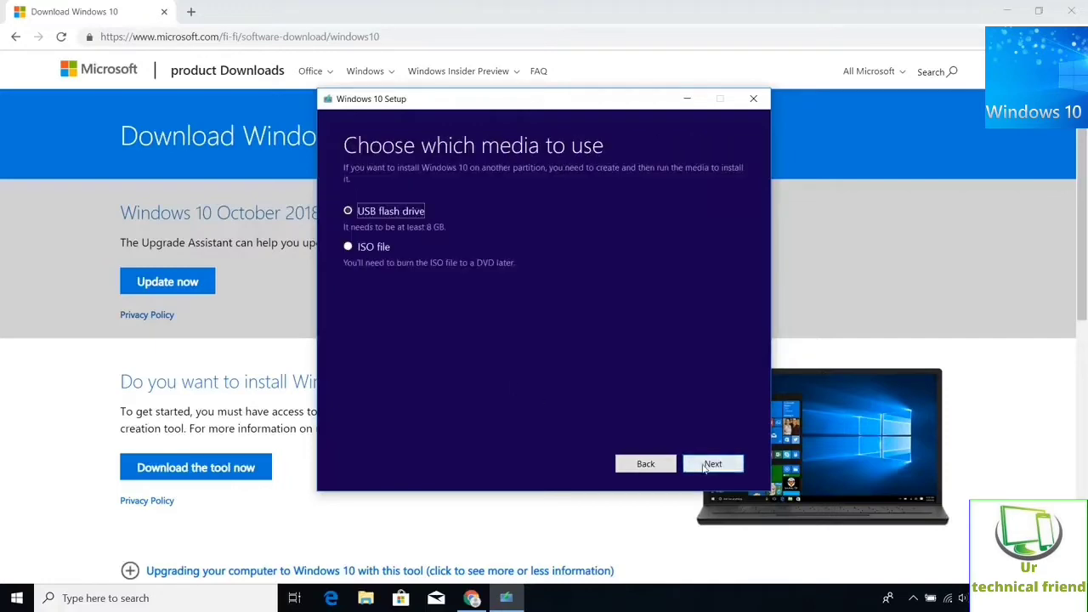
- Choose the ISO file media, save it to the Desktop as Windows, and finish setup to show the desktop
{"action": "left_click", "coordinate": [348, 247]}
{"action": "left_click", "coordinate": [712, 462]}
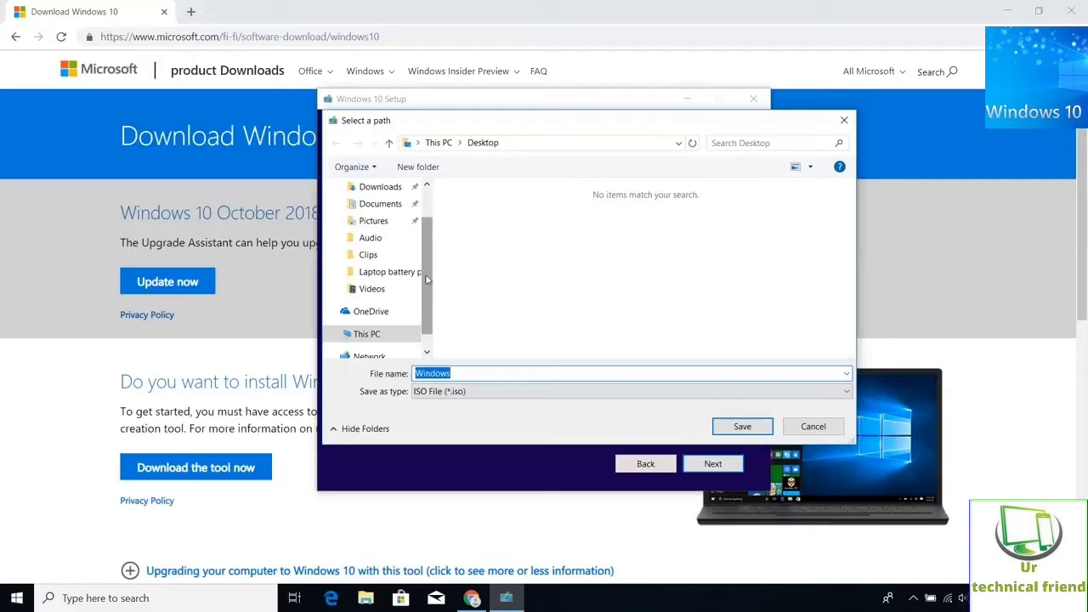
{"action": "scroll", "coordinate": [425, 315], "scroll_direction": "up", "scroll_amount": 2}
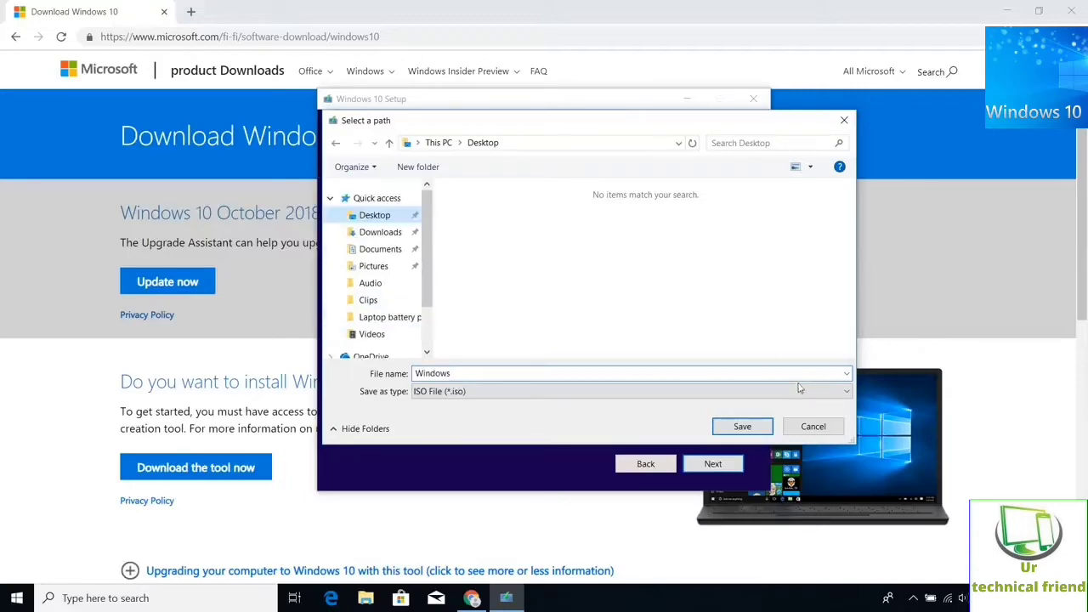
{"action": "left_click", "coordinate": [742, 429]}
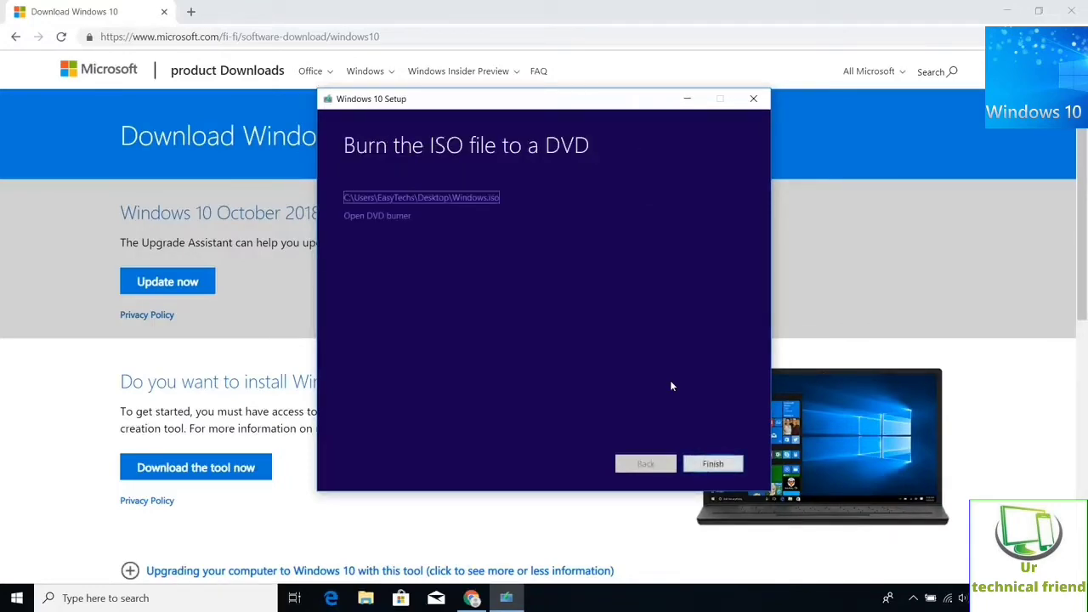
{"action": "left_click", "coordinate": [706, 463]}
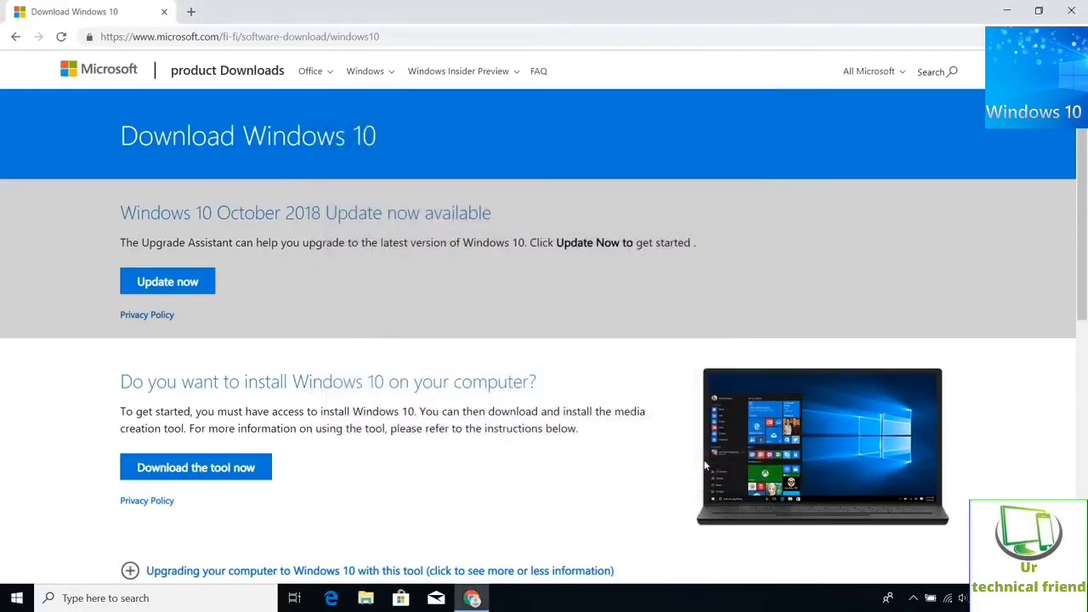
{"action": "left_click", "coordinate": [1005, 10]}
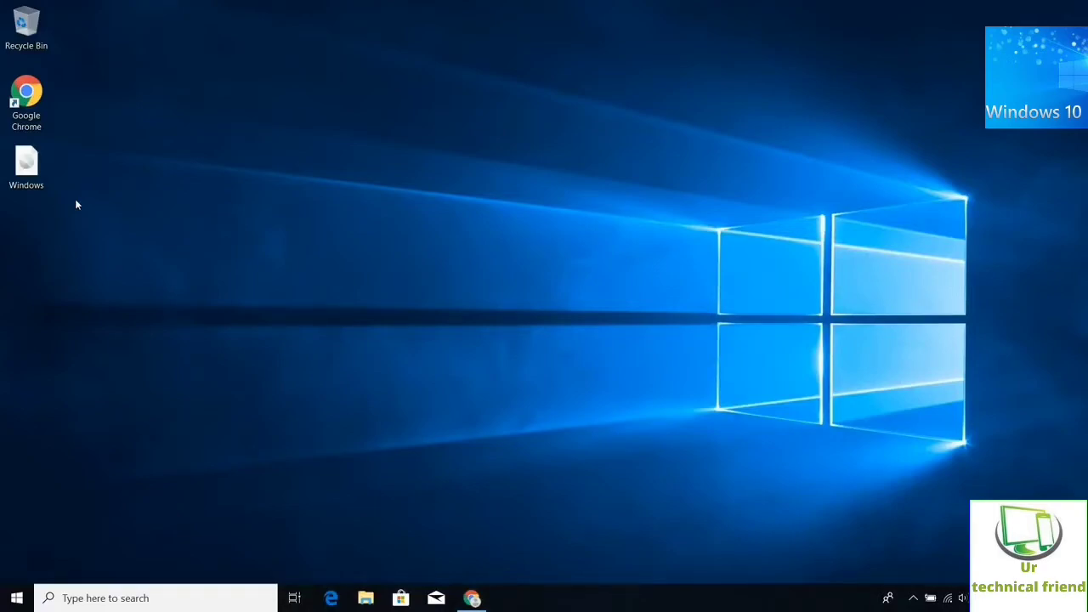
- Return to Chrome and search Google for "rufus" in a new tab
{"action": "left_click", "coordinate": [472, 599]}
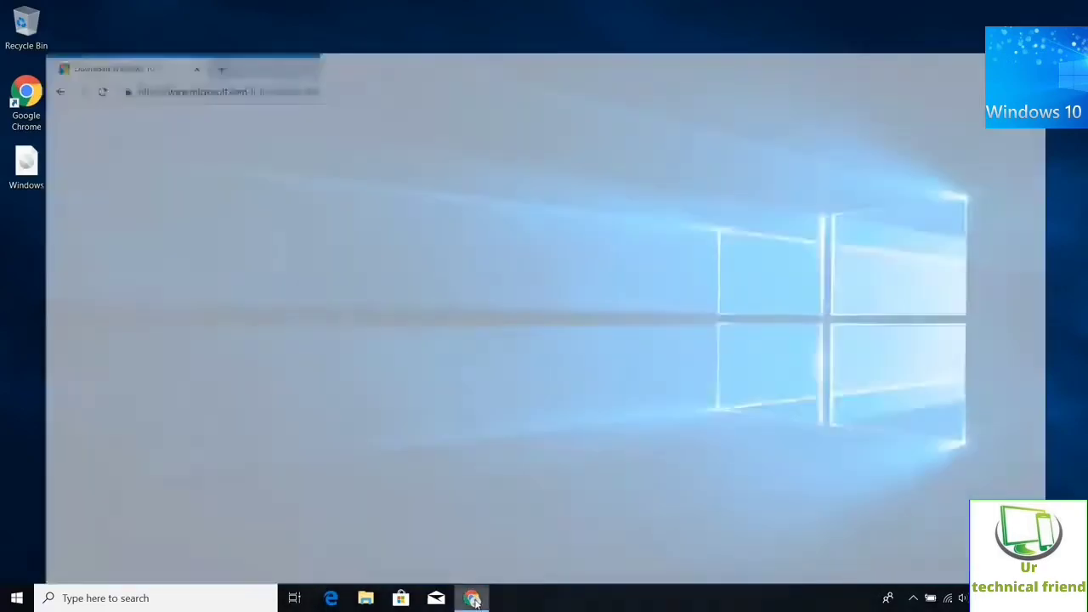
{"action": "left_click", "coordinate": [193, 14]}
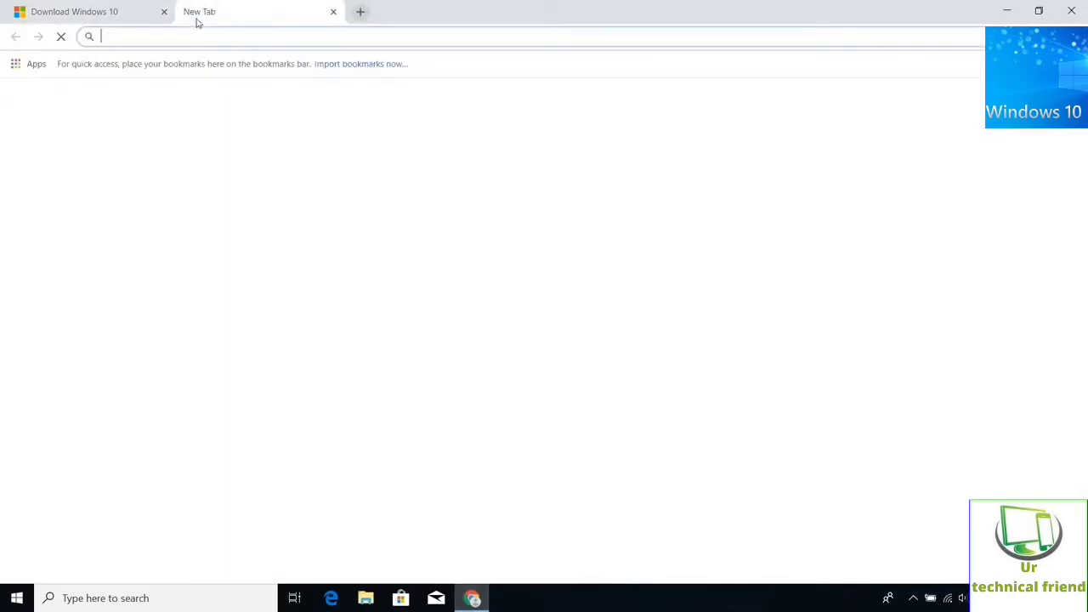
{"action": "type", "text": "rufus"}
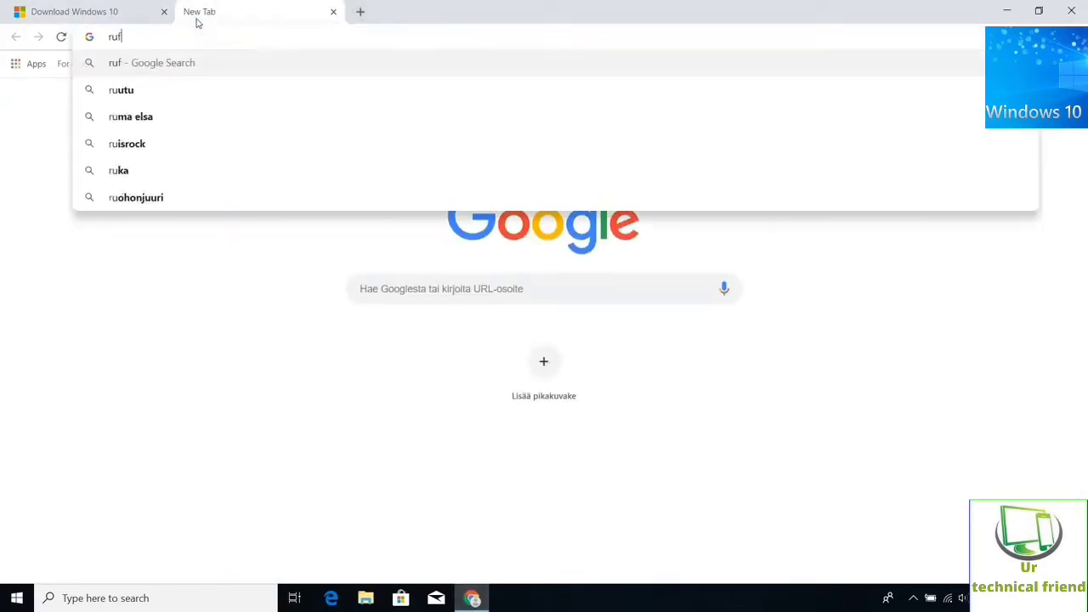
{"action": "key", "text": "Return"}
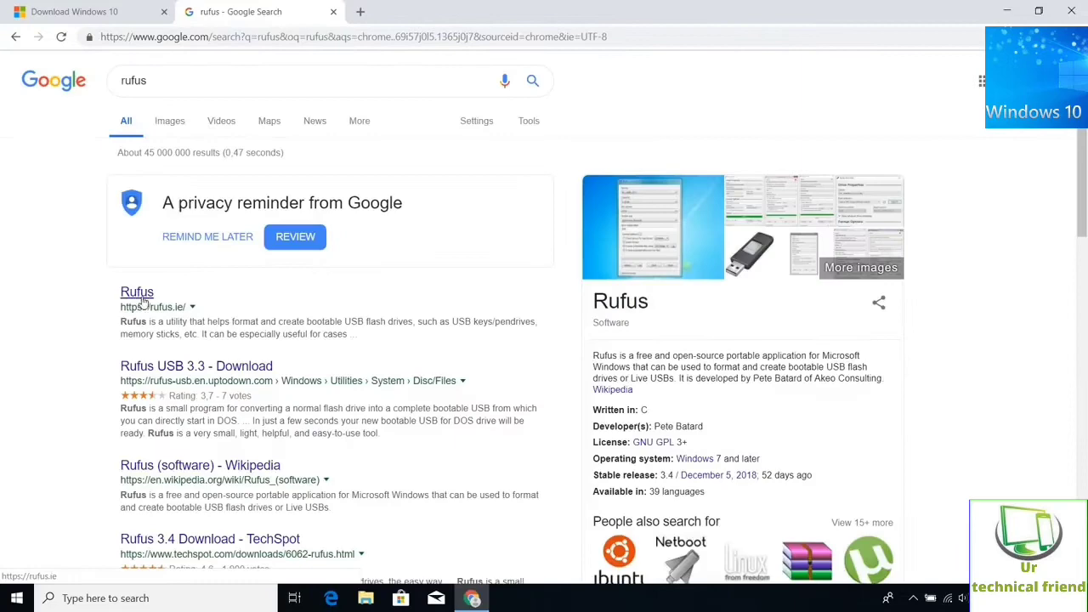
- Download Rufus 3.4 from the official rufus.ie site, dismiss the empty USB drive's folder window, and launch the downloaded program
{"action": "left_click", "coordinate": [134, 294]}
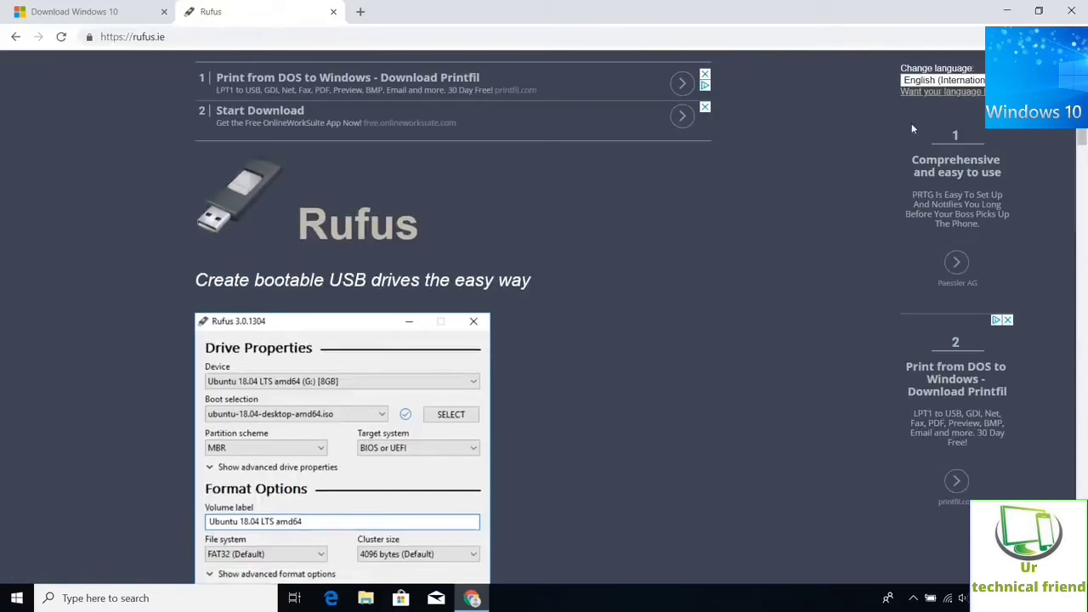
{"action": "left_click_drag", "start_coordinate": [1083, 138], "coordinate": [1085, 207]}
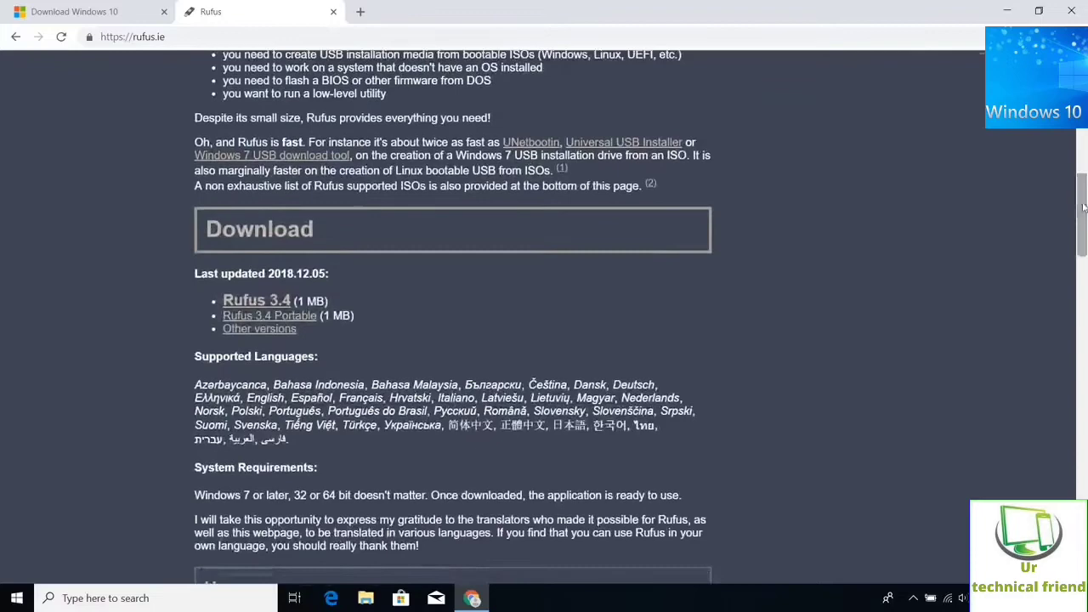
{"action": "left_click", "coordinate": [252, 304]}
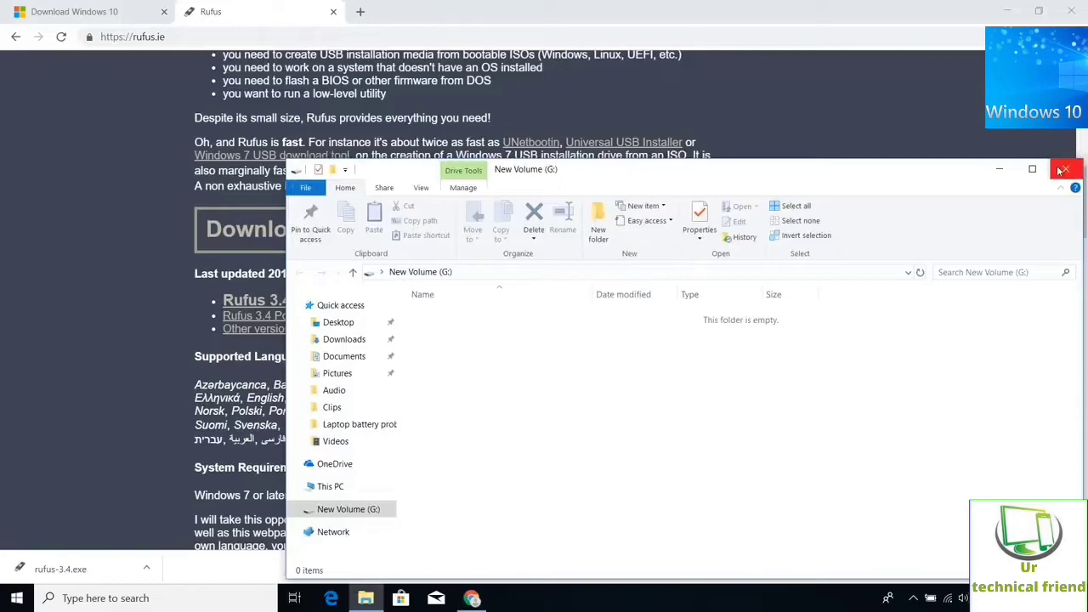
{"action": "left_click", "coordinate": [1065, 169]}
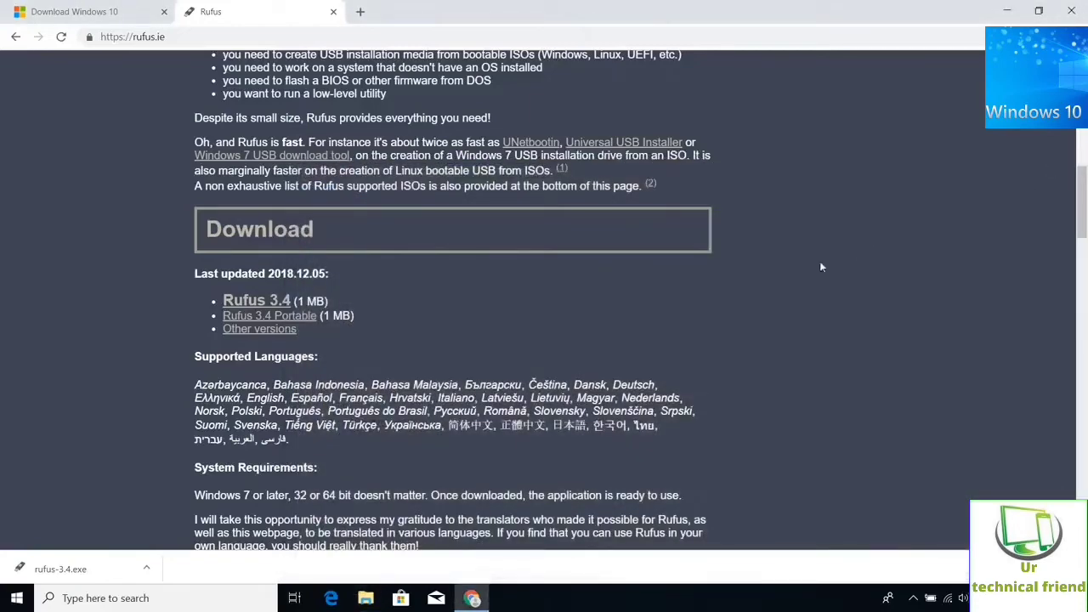
{"action": "left_click", "coordinate": [41, 566]}
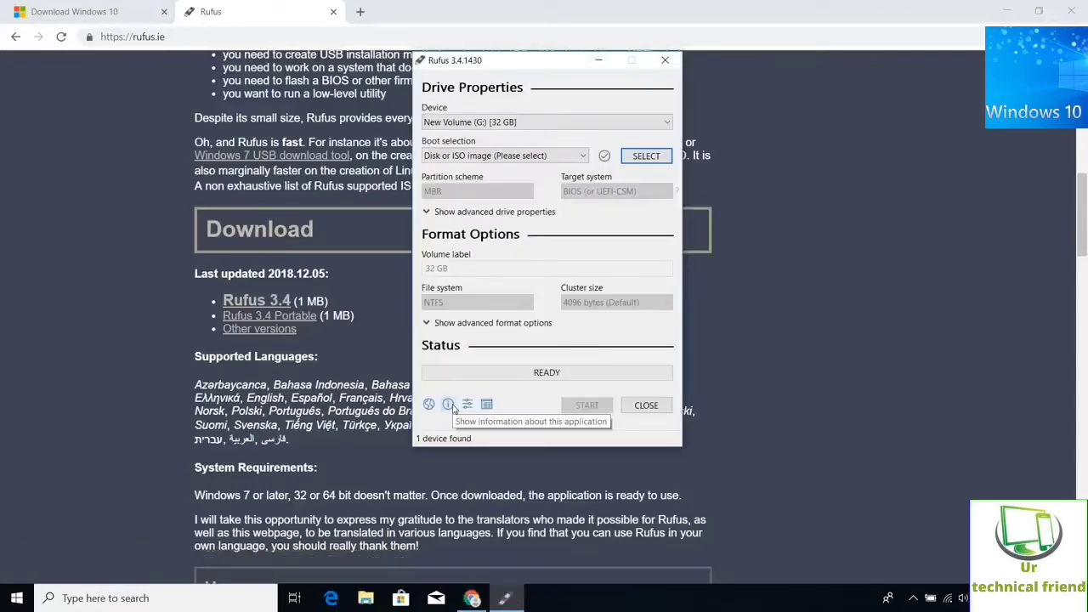
- Set the device to New Volume (G:) and the boot selection to Disk or ISO image, loading the Windows ISO from the Desktop
{"action": "left_click", "coordinate": [551, 124]}
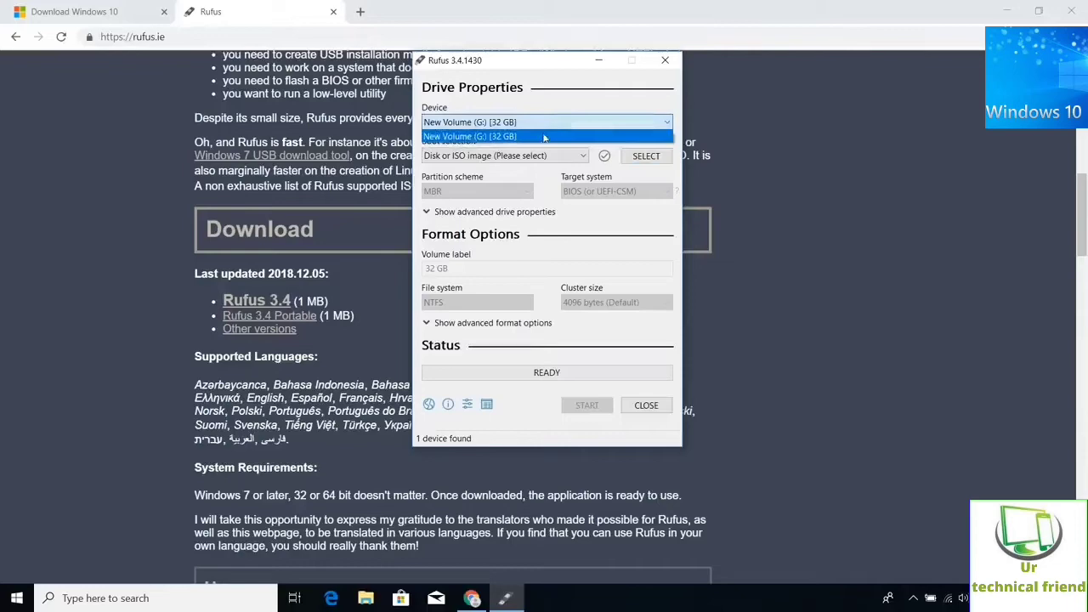
{"action": "left_click", "coordinate": [544, 136]}
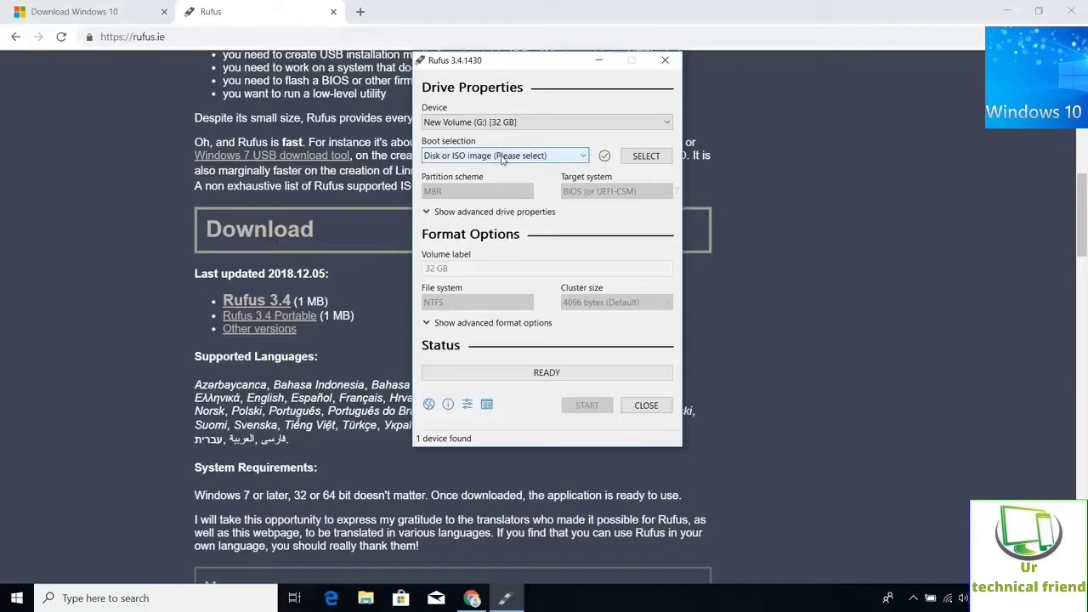
{"action": "left_click", "coordinate": [502, 157]}
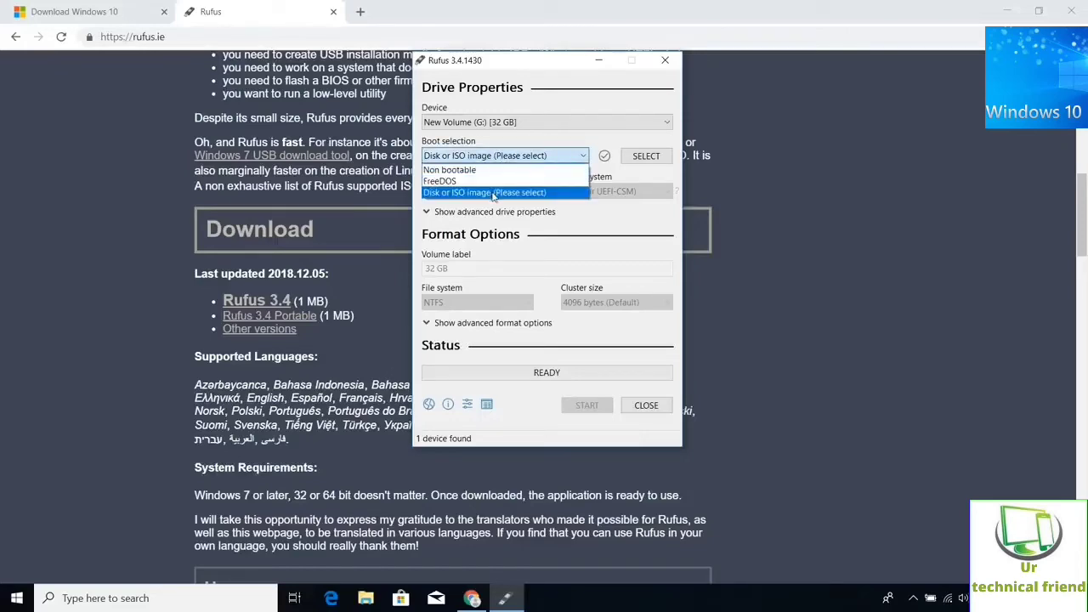
{"action": "left_click", "coordinate": [493, 193]}
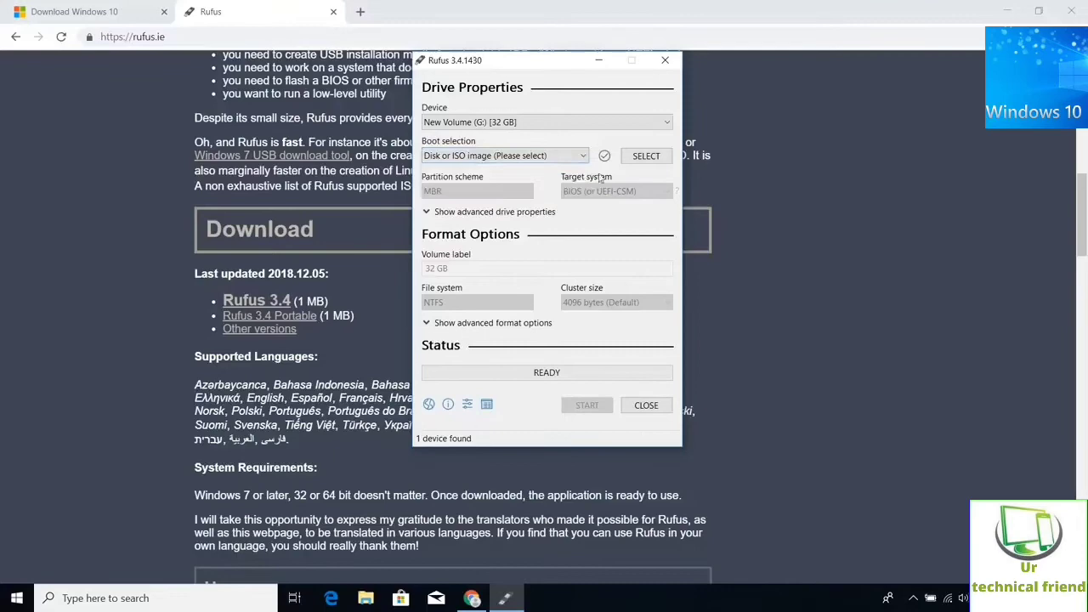
{"action": "left_click", "coordinate": [645, 157]}
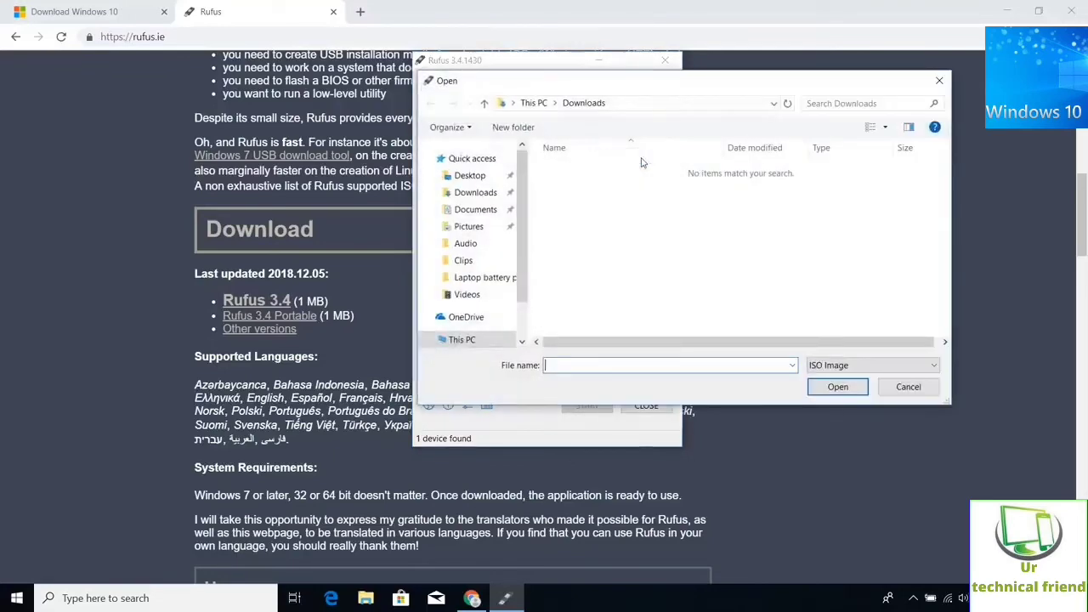
{"action": "left_click", "coordinate": [469, 176]}
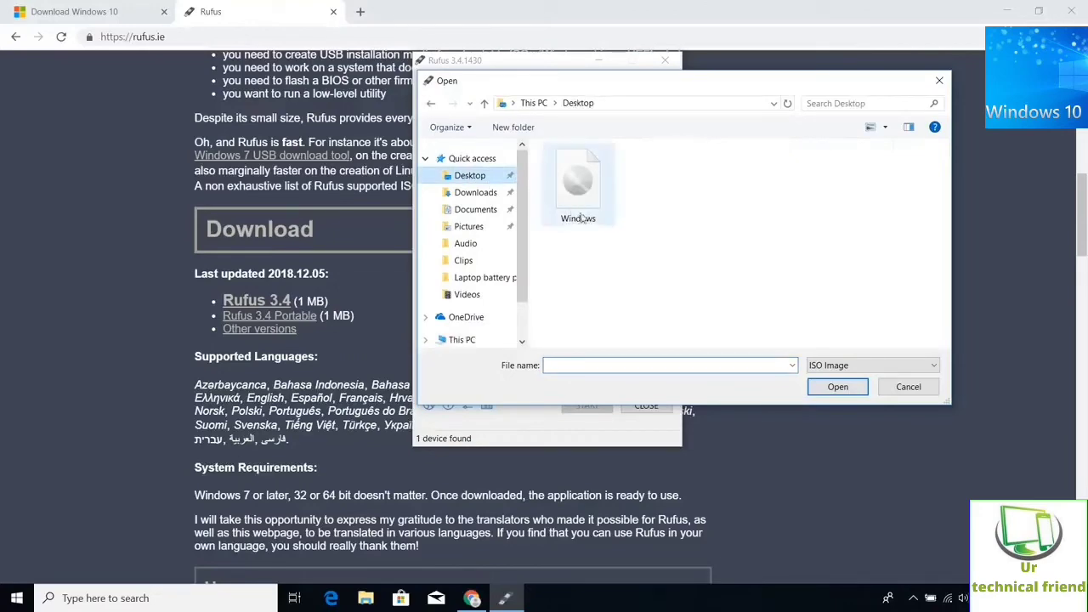
{"action": "double_click", "coordinate": [583, 212]}
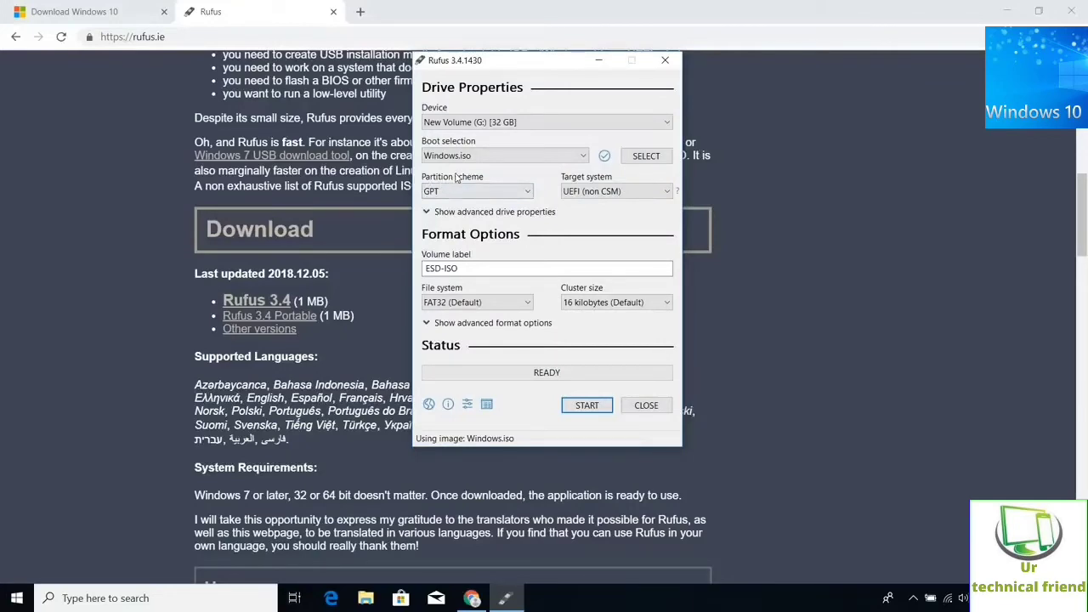
- View the partition scheme options, and search Windows for "disk partition" to open Disk Management
{"action": "left_click", "coordinate": [475, 192]}
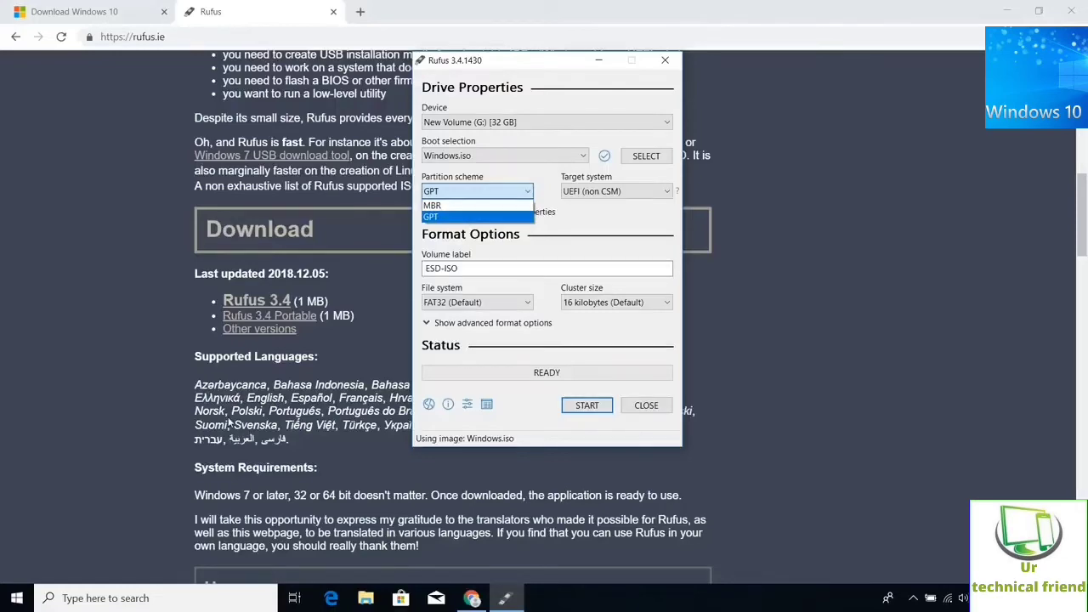
{"action": "key", "text": "super"}
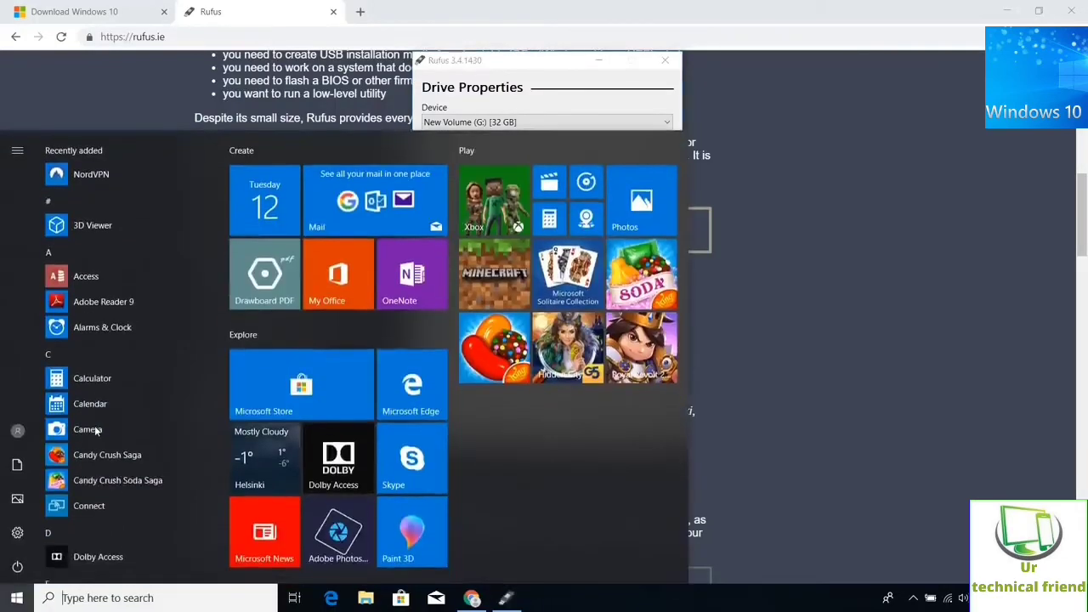
{"action": "type", "text": "dis"}
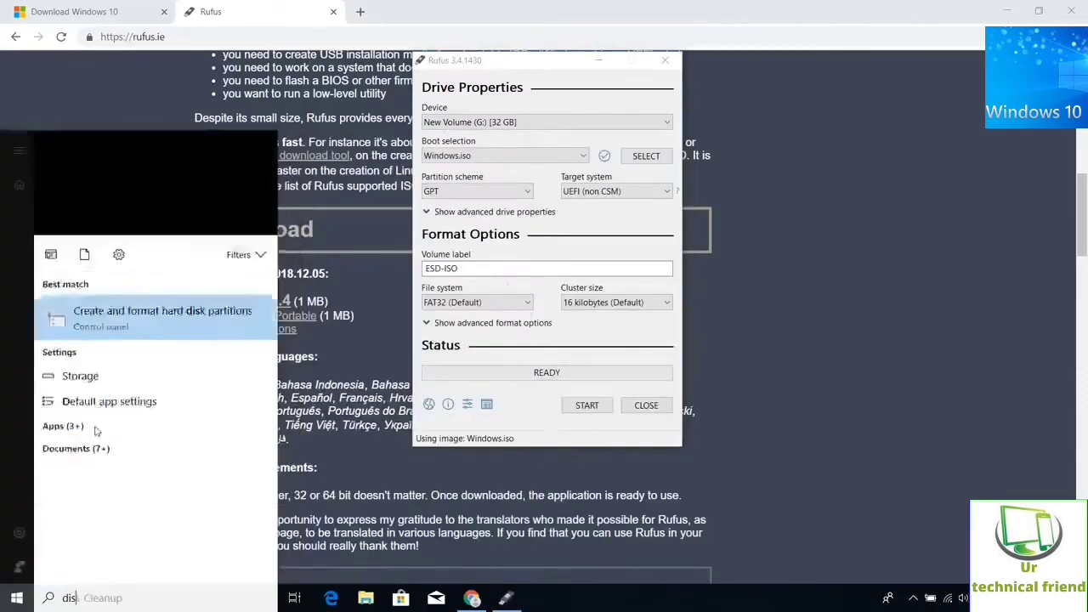
{"action": "type", "text": "k partition"}
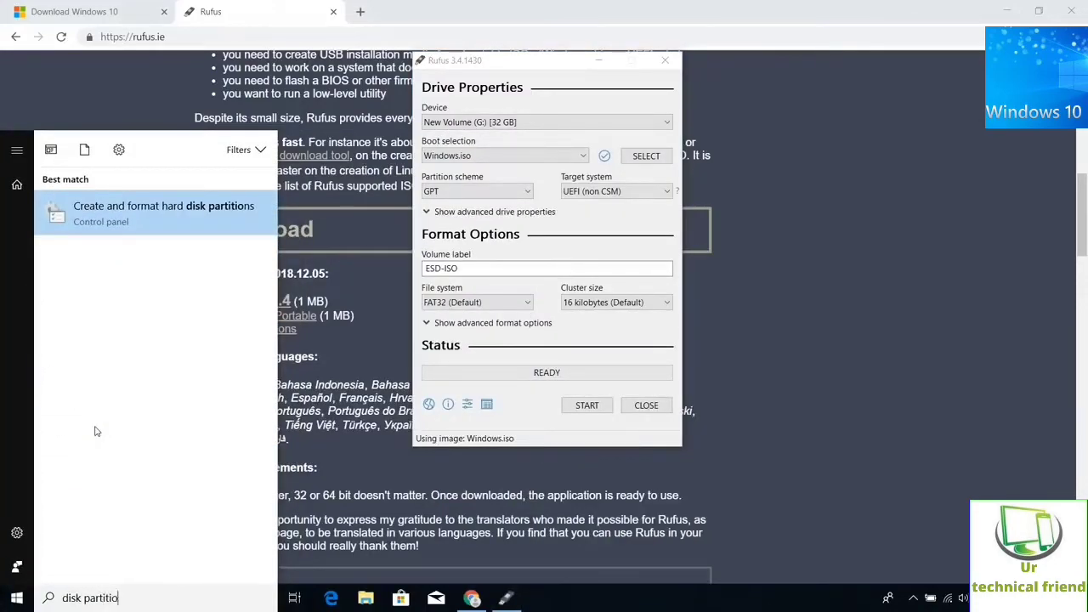
{"action": "left_click", "coordinate": [141, 222]}
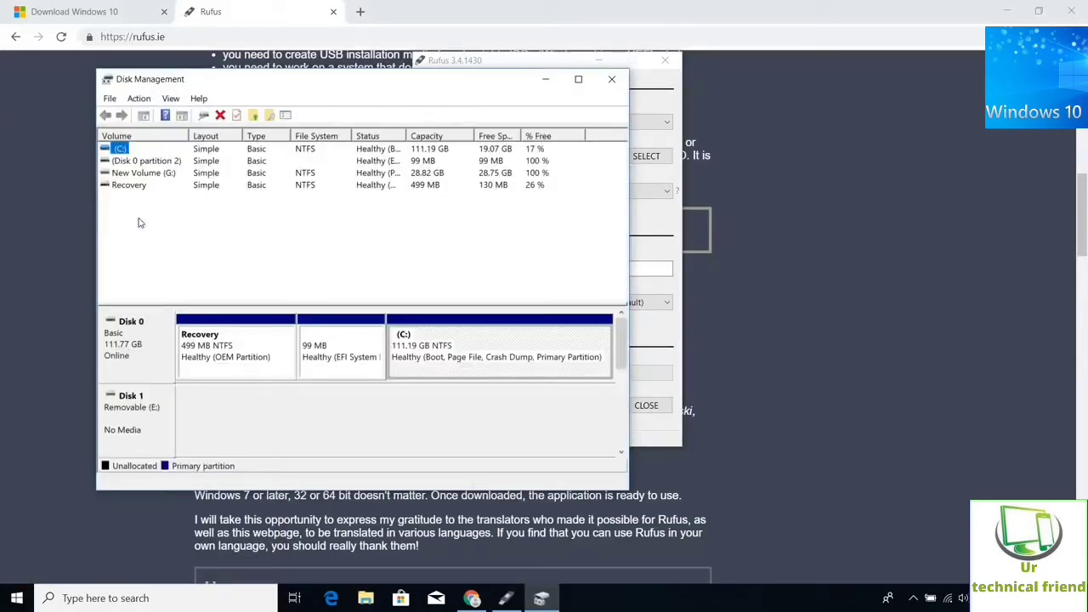
- Check the partition style of Disk 0 in its volume properties, and close Disk Management to return to Rufus
{"action": "right_click", "coordinate": [151, 357]}
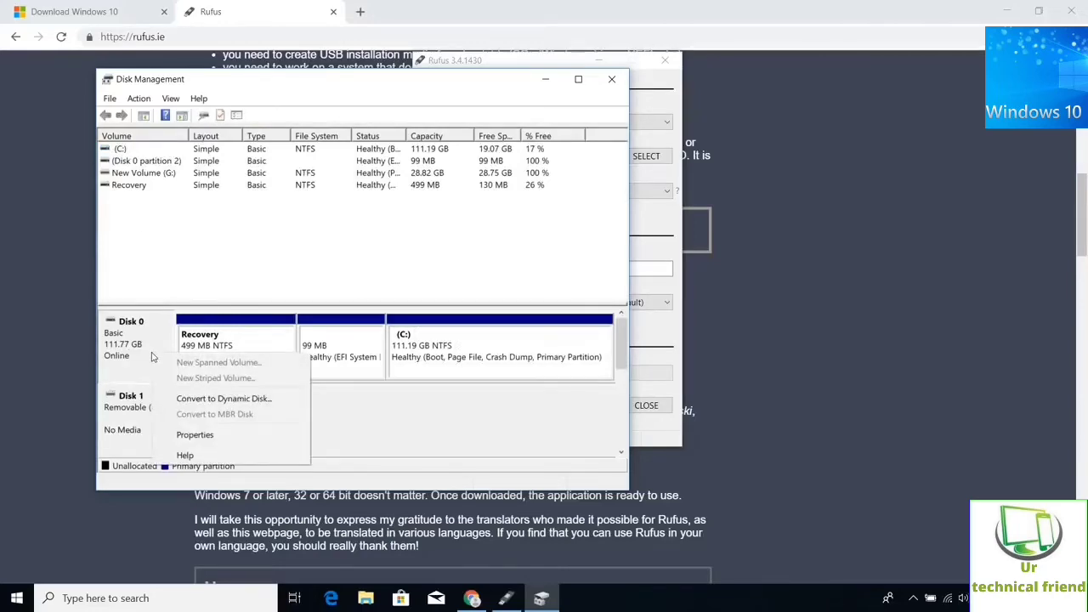
{"action": "left_click", "coordinate": [198, 436]}
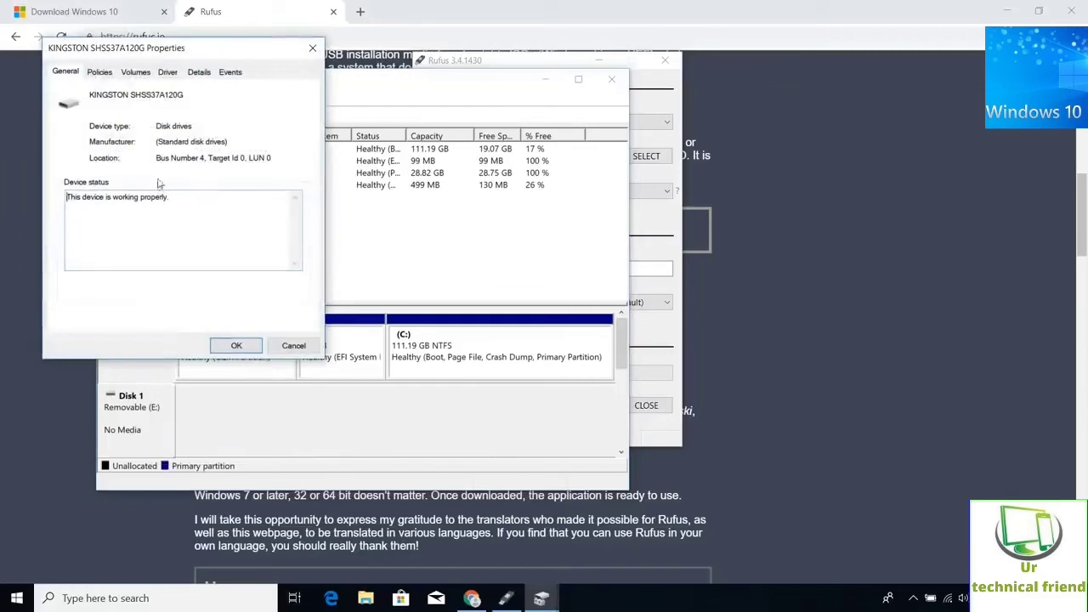
{"action": "left_click", "coordinate": [135, 73]}
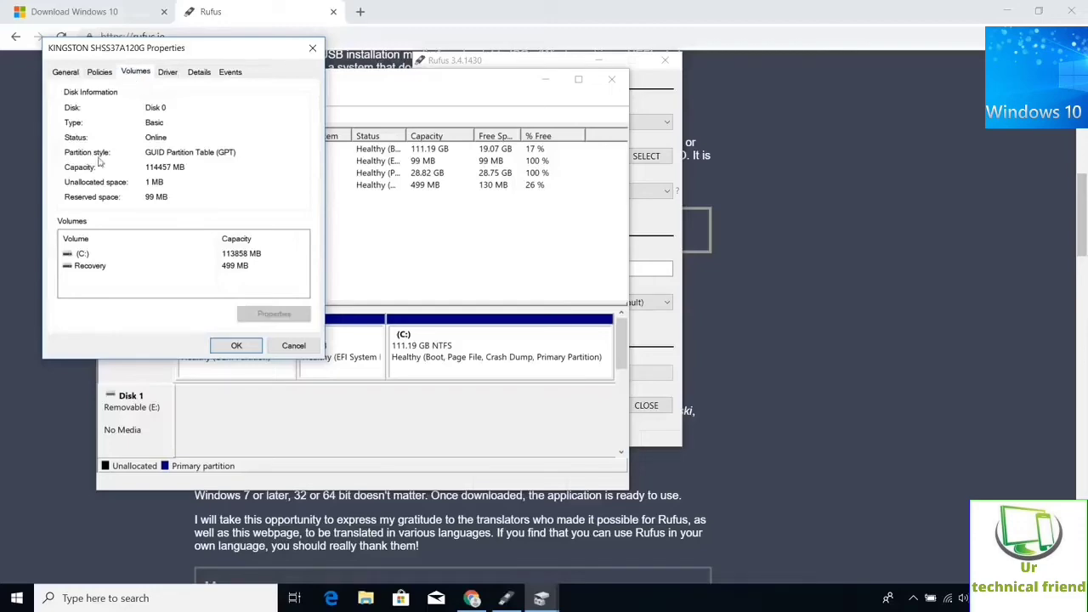
{"action": "left_click", "coordinate": [236, 346]}
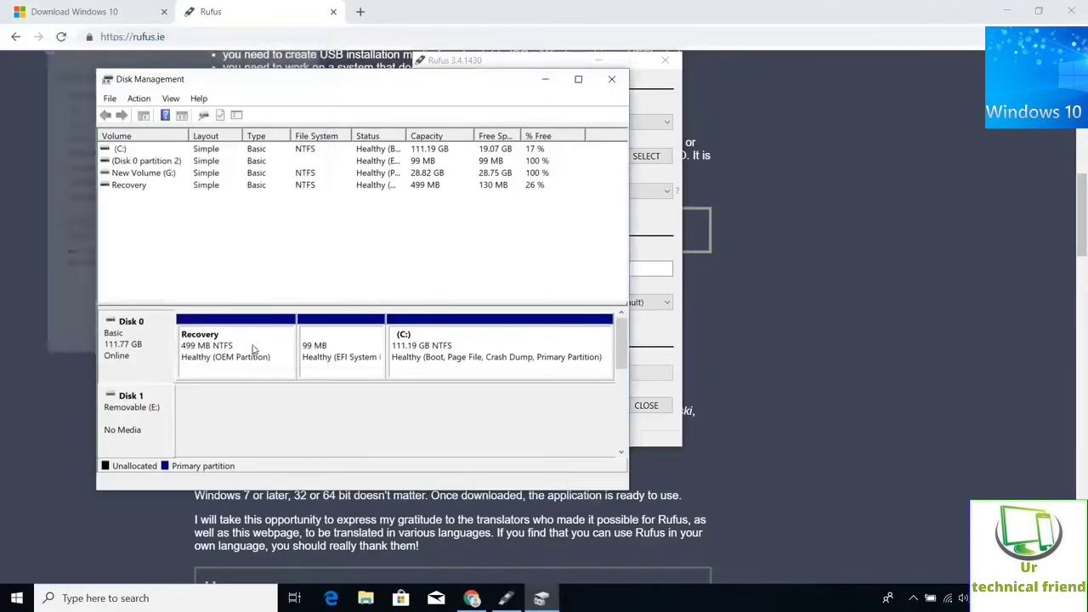
{"action": "left_click", "coordinate": [613, 80]}
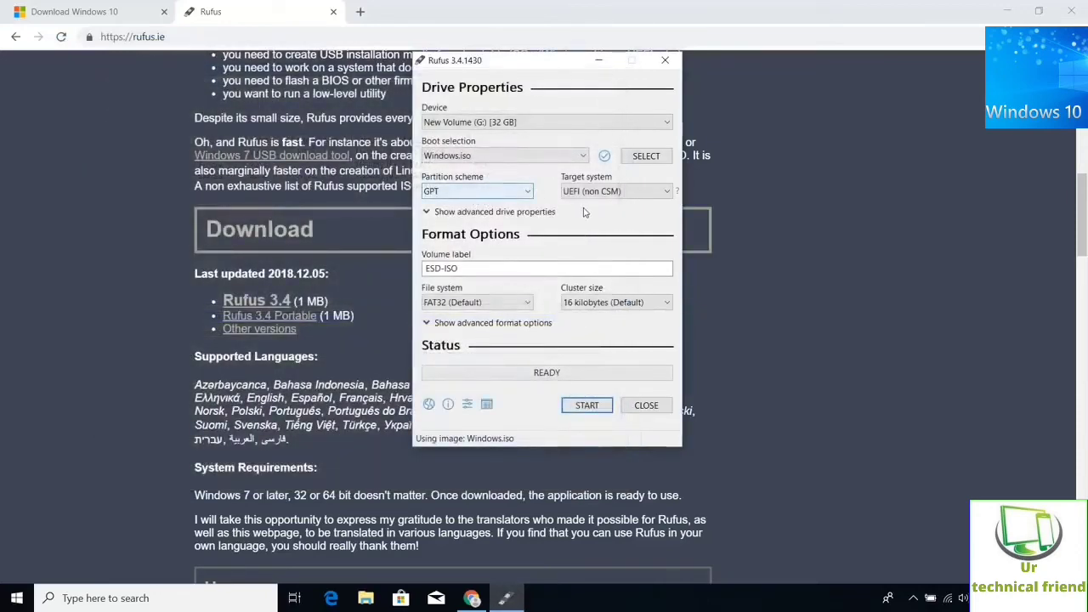
- Write the Windows ISO to the USB drive, accepting the erasure of its data, and close Rufus once the write completes
{"action": "left_click", "coordinate": [587, 406]}
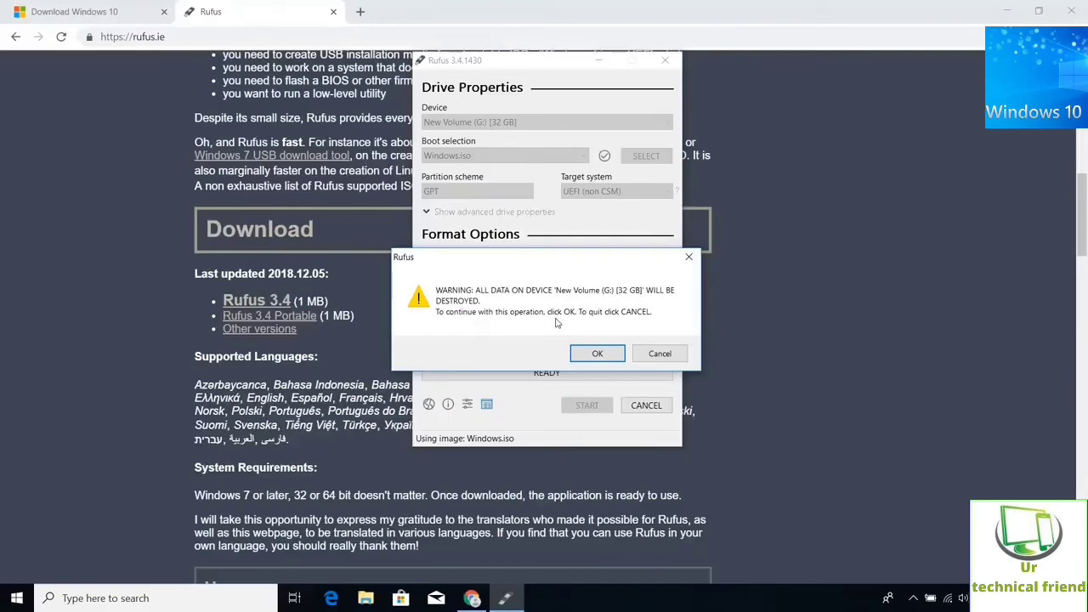
{"action": "left_click", "coordinate": [587, 352]}
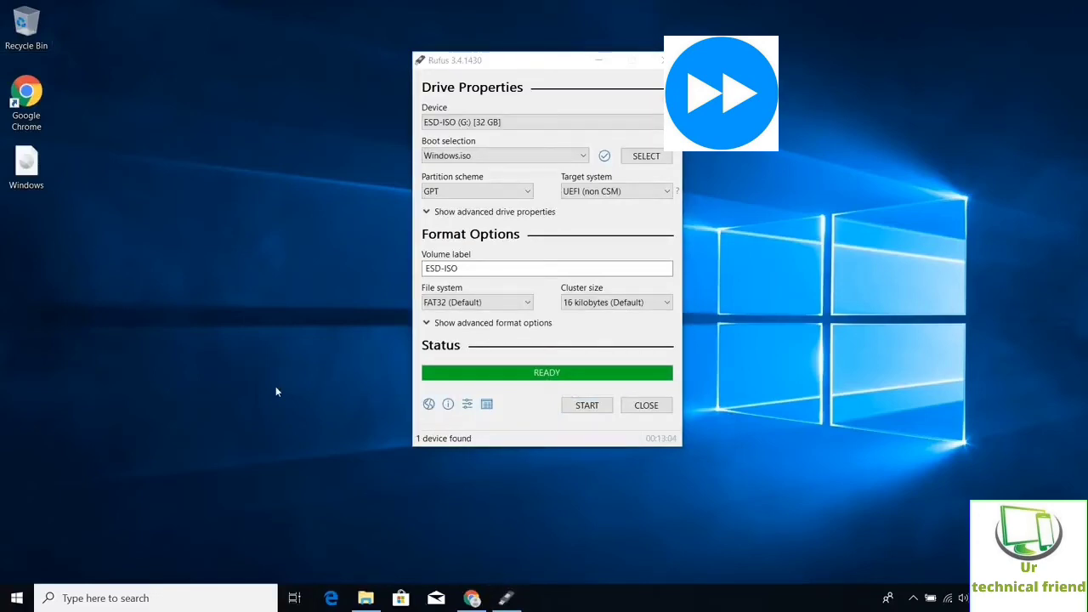
{"action": "left_click", "coordinate": [656, 407]}
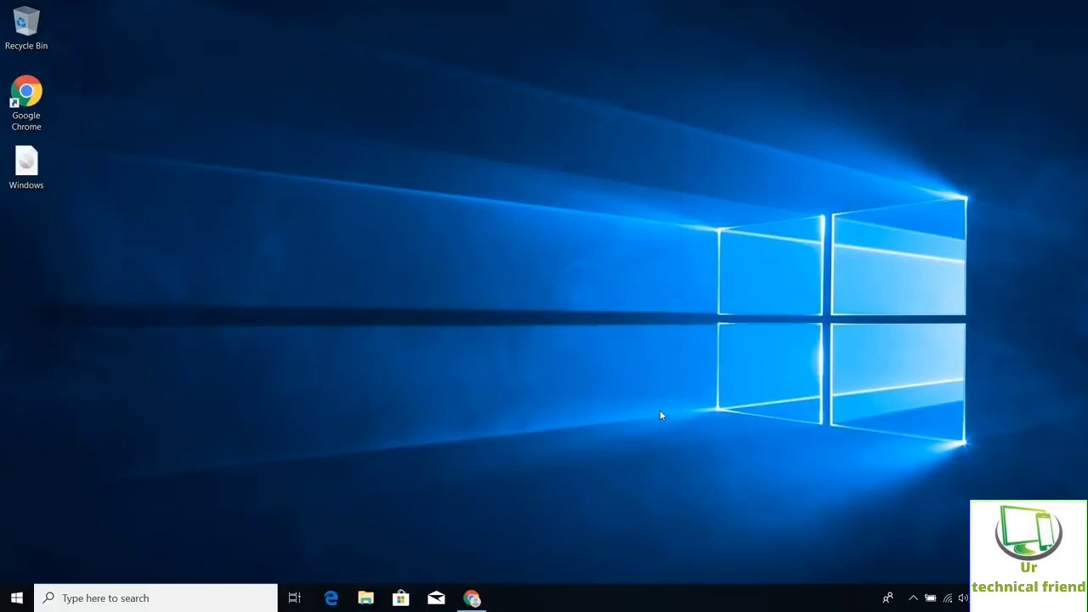